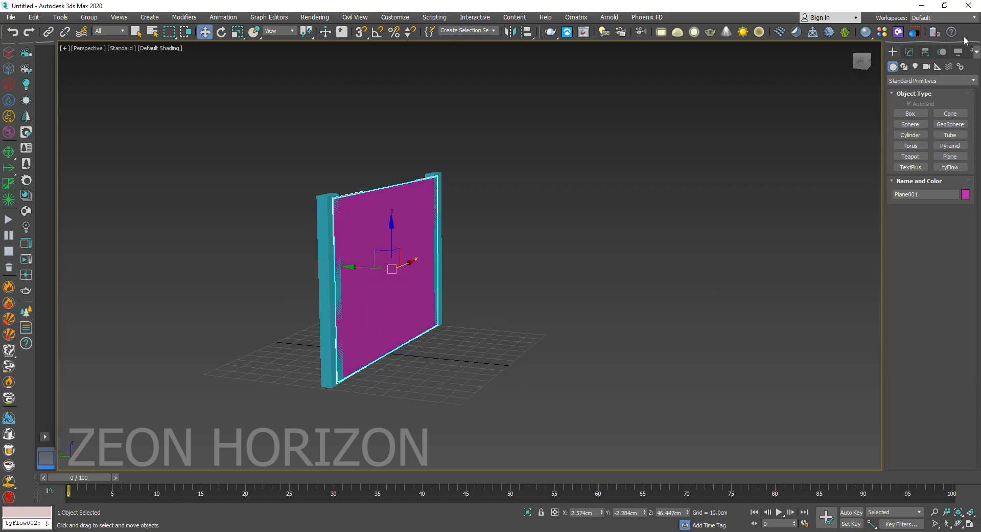
Step: Set both the length segments and width segments of the plane to 40
left_click(910, 52)
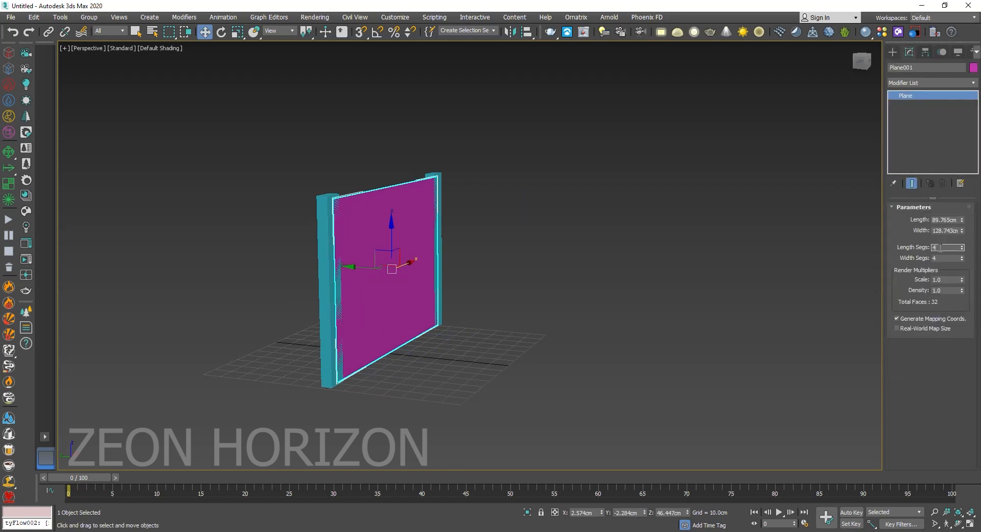
type("40")
left_click(943, 258)
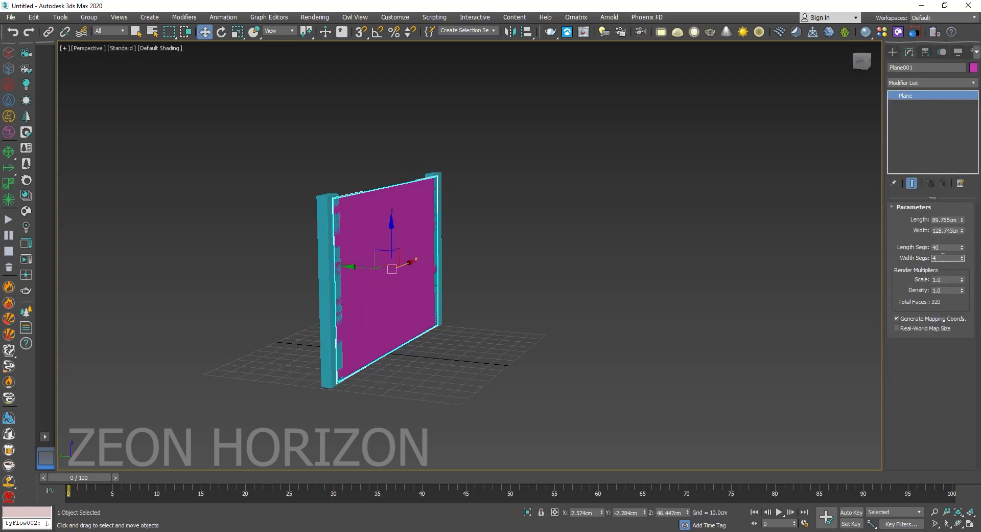
Step: Move the plane along the Y axis to about -0.798 cm so it sits within the two posts
middle_click_drag(384, 267, 402, 264)
left_click_drag(374, 266, 372, 264)
mouse_move(373, 264)
middle_mouse_down("alt")
mouse_move(404, 266)
mouse_move(408, 280)
mouse_move(372, 285)
mouse_move(386, 252)
mouse_move(449, 263)
mouse_move(379, 259)
middle_mouse_up("alt")
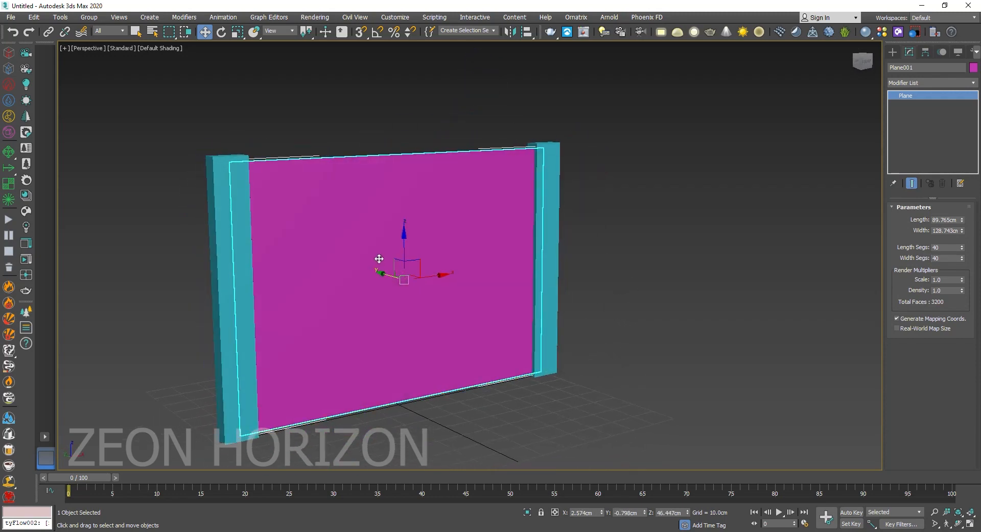
middle_click_drag(660, 229, 669, 210)
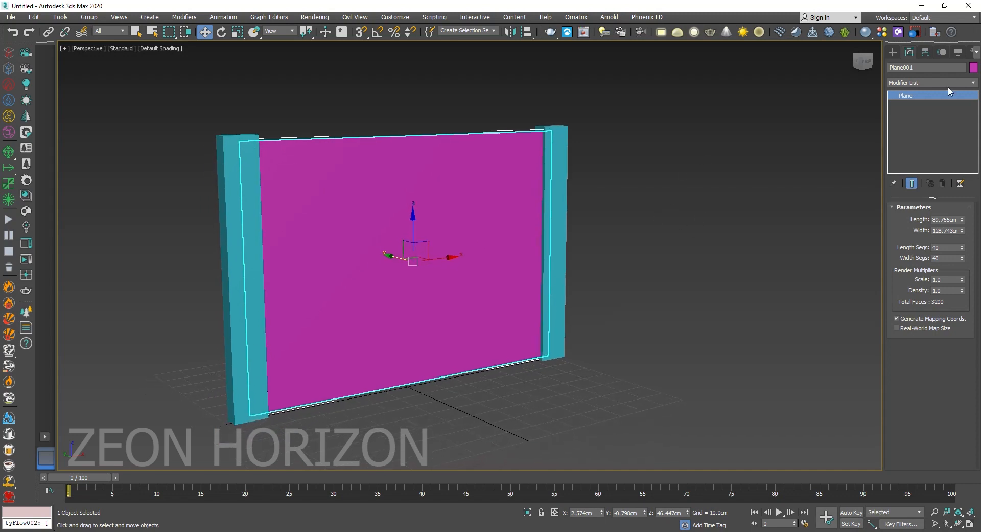
Step: Create a tyFlow object on the ground beside the posts and show its parameters
left_click(894, 53)
left_click(951, 167)
left_click_drag(600, 400, 644, 409)
left_click(908, 53)
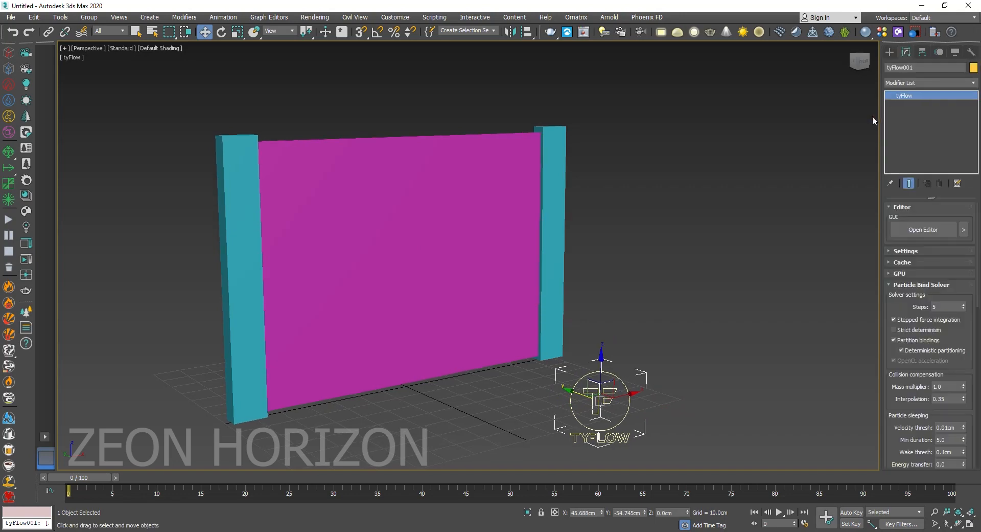
Step: Widen the command panel area, open the tyFlow editor over it and enlarge the operator list
left_click_drag(881, 117, 529, 123)
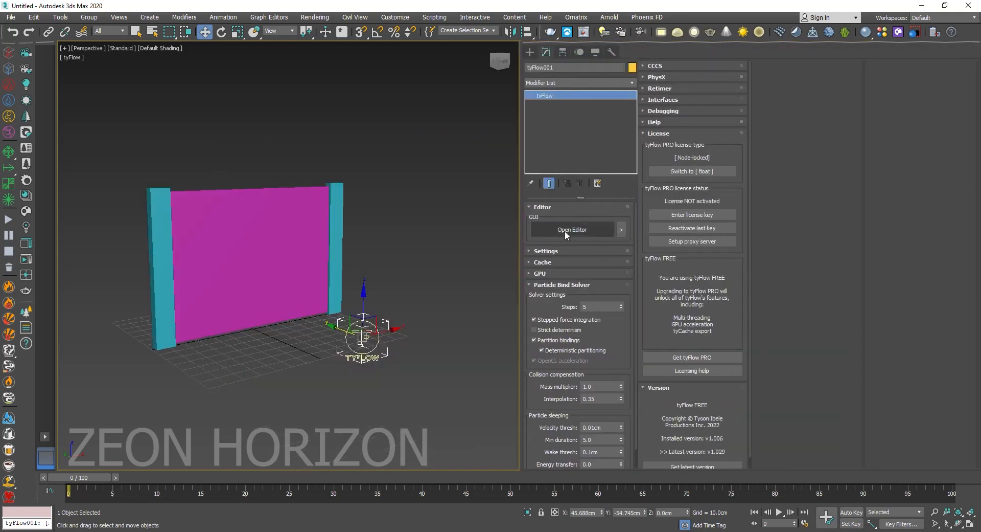
left_click(568, 236)
left_click_drag(193, 72, 575, 76)
left_click_drag(548, 360, 548, 309)
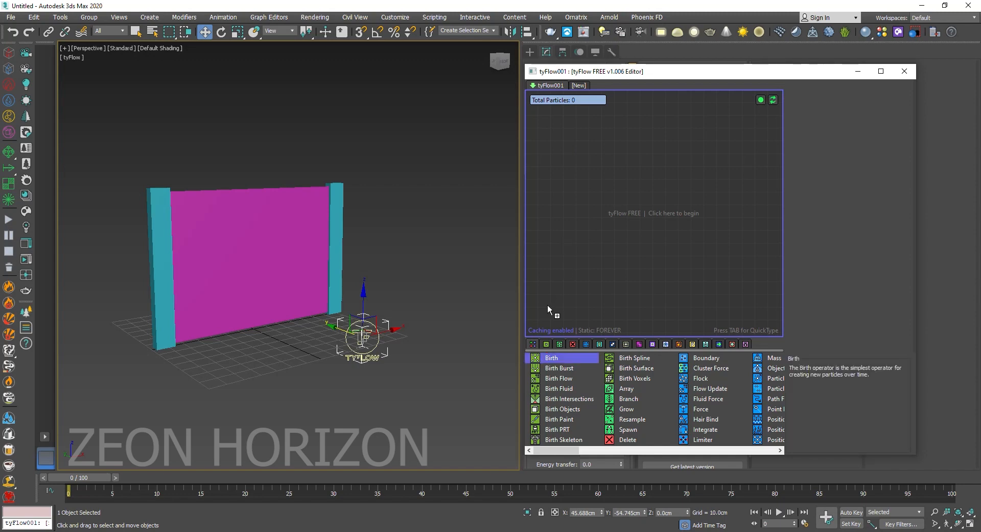
Step: Create an event with a Birth Objects operator and pick Plane001 as its object
left_click_drag(562, 413, 566, 130)
left_click(828, 209)
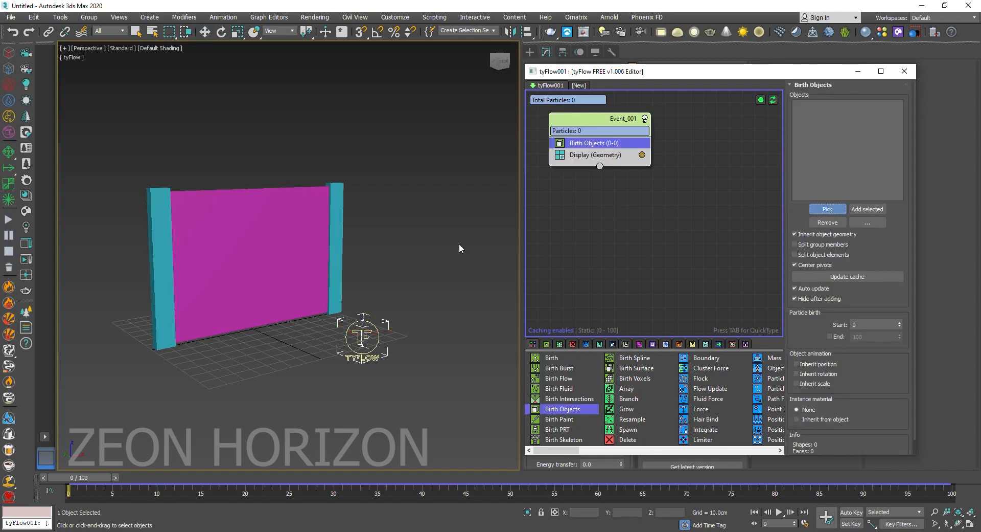
left_click(210, 250)
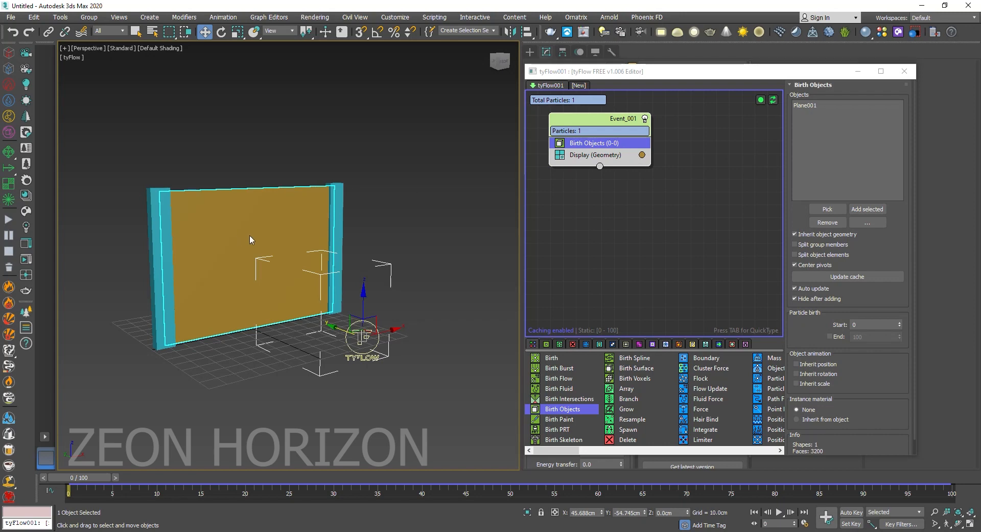
scroll(250, 239, "up", 2)
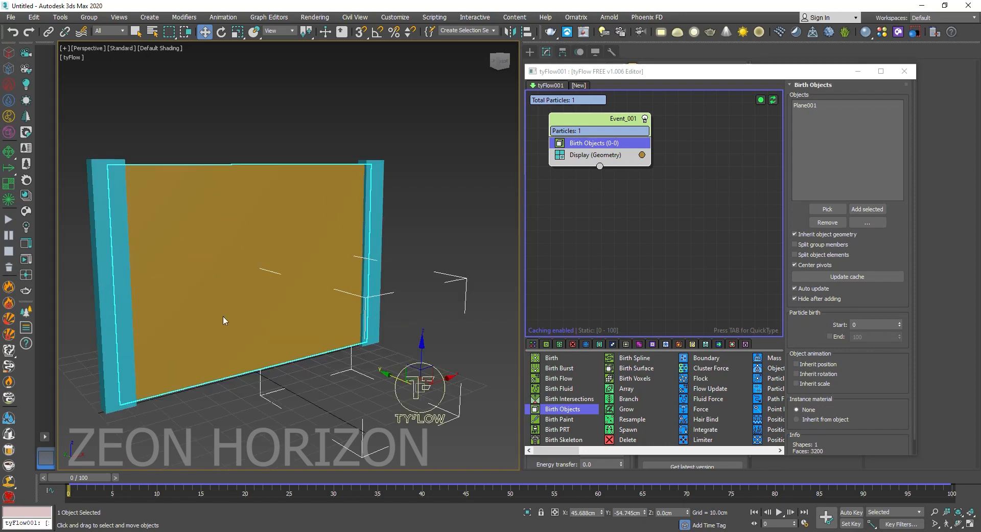
Step: Add a Cloth Bind operator to Event_001 between Birth Objects and Display
left_click_drag(588, 126, 586, 124)
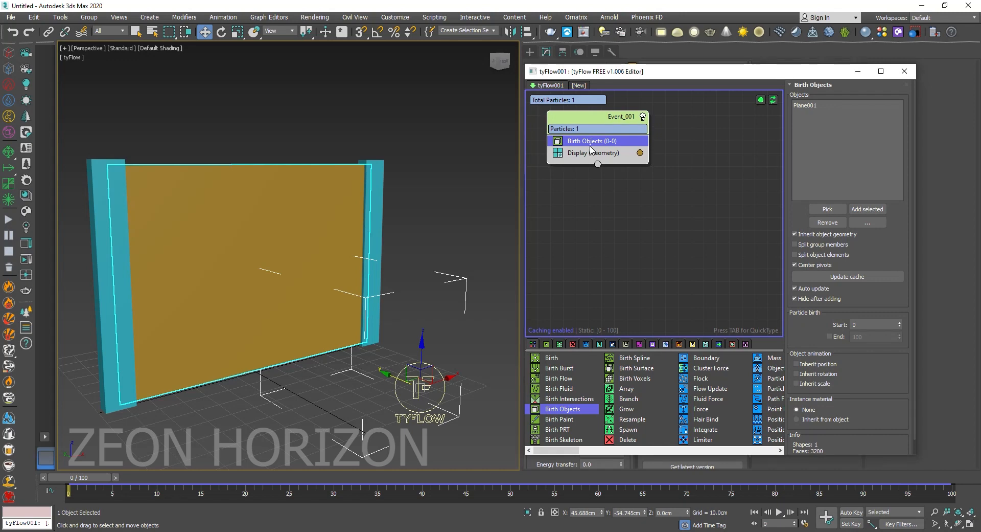
key("Tab")
type("c")
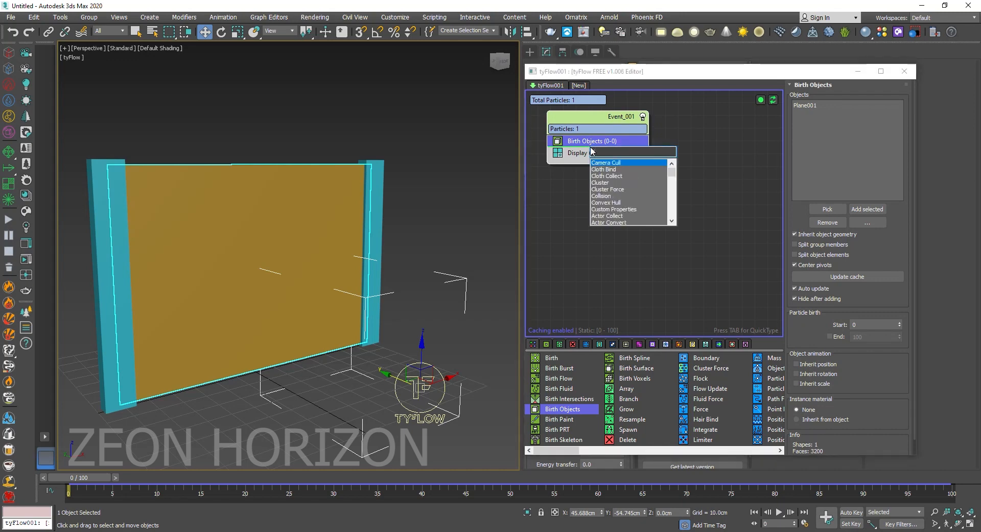
left_click(623, 163)
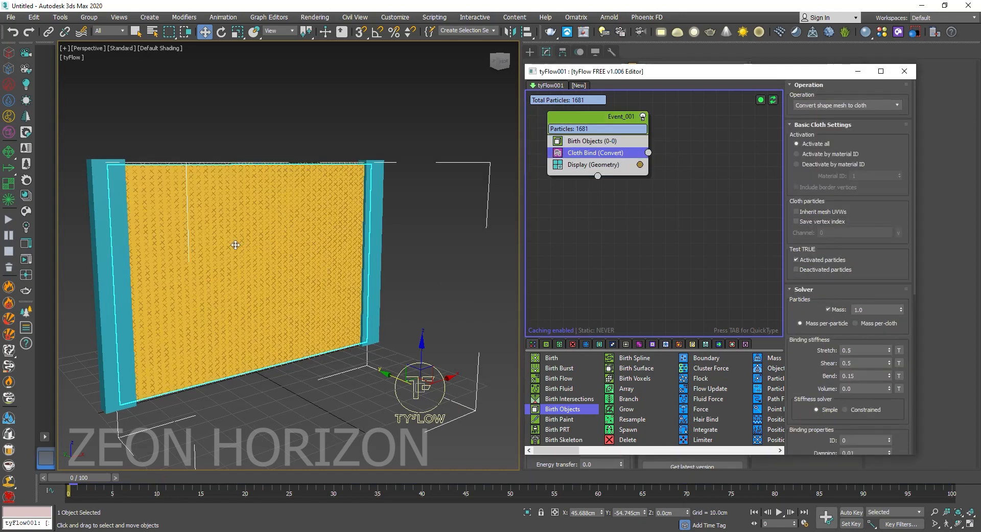
Step: Turn off marking of particles with no geometry in Event_001's Display operator
scroll(210, 188, "up", 3)
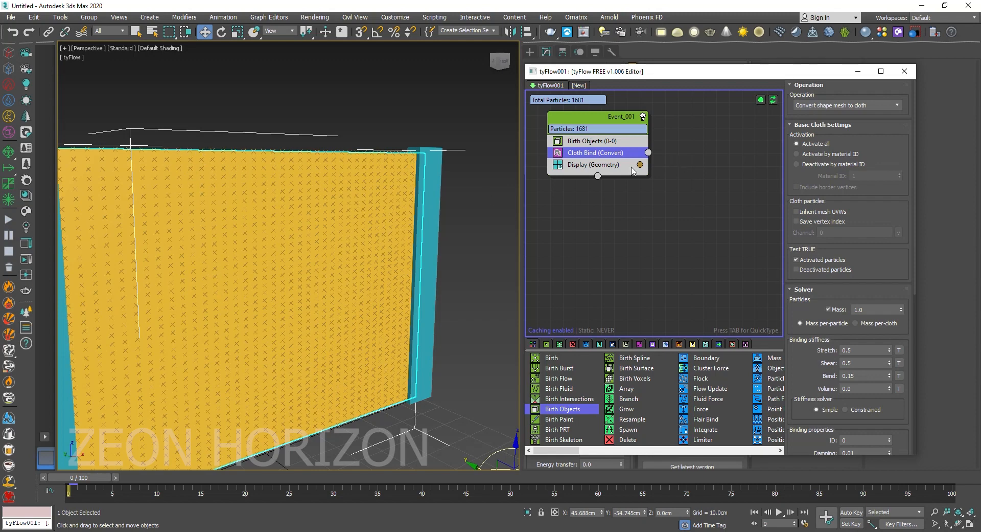
left_click(611, 165)
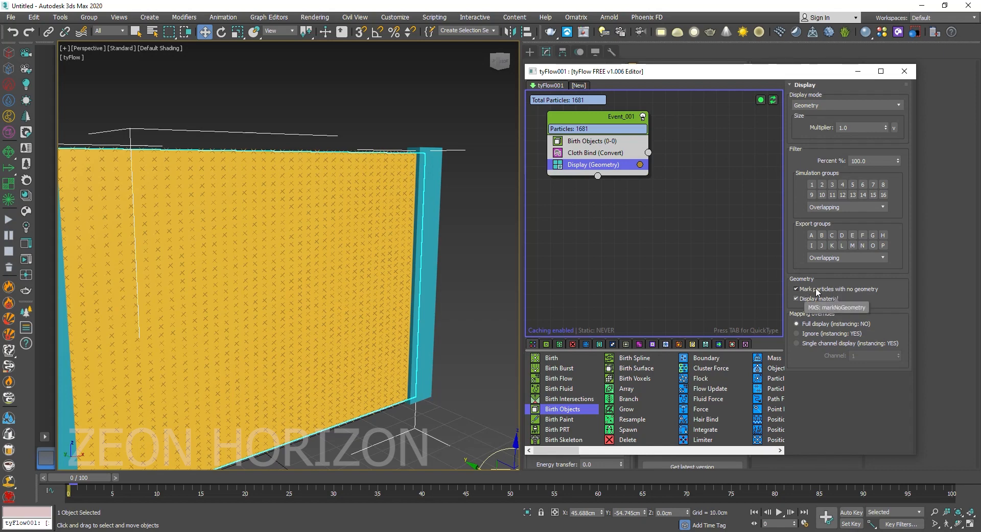
left_click(817, 290)
mouse_move(58, 478)
left_mouse_down()
mouse_move(105, 478)
mouse_move(59, 478)
left_mouse_up()
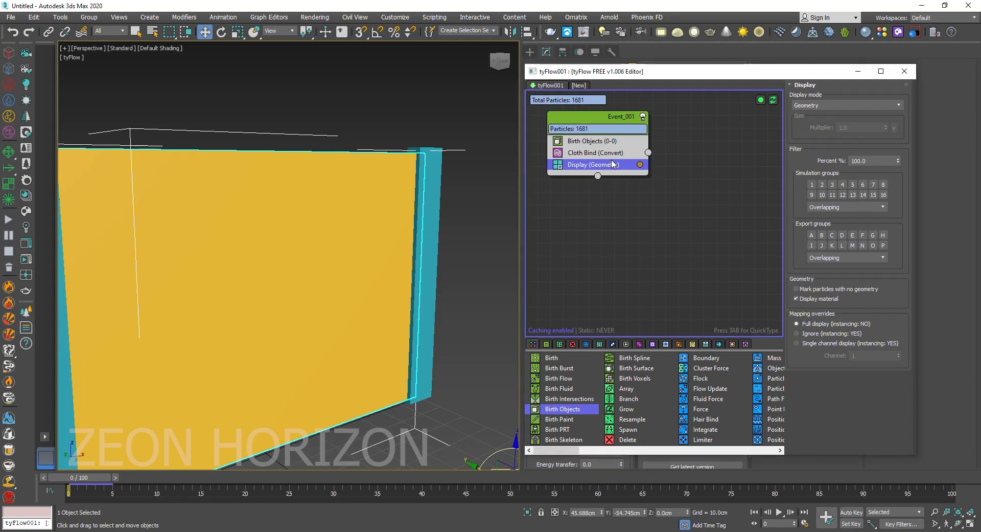
Step: Add a Force operator with built-in gravity strength -0.1 cm to Event_001 and preview the simulation on the timeline
key("Tab")
type("for")
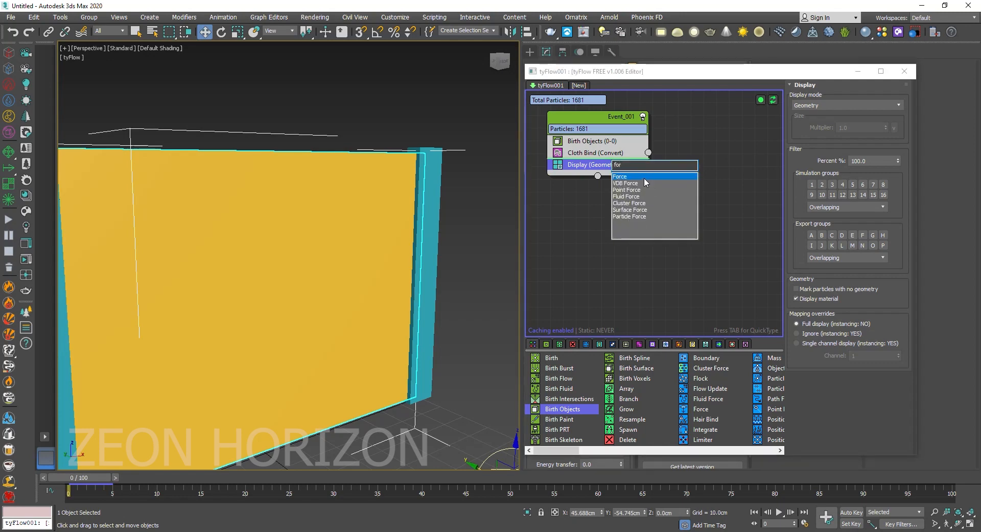
key("Return")
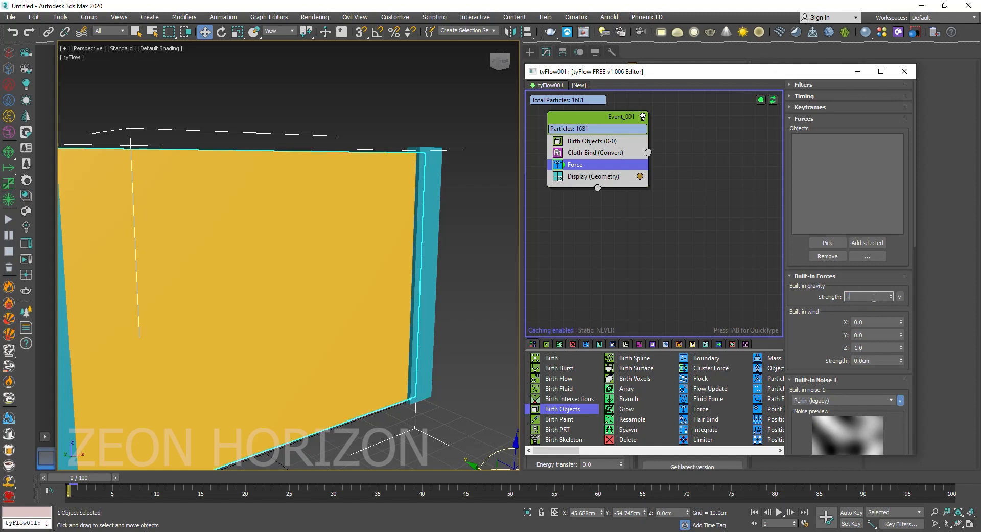
key("Return")
left_click_drag(85, 479, 265, 479)
scroll(282, 425, "down", 3)
middle_click_drag(283, 425, 337, 339)
left_click_drag(240, 478, 24, 375)
left_click(240, 142)
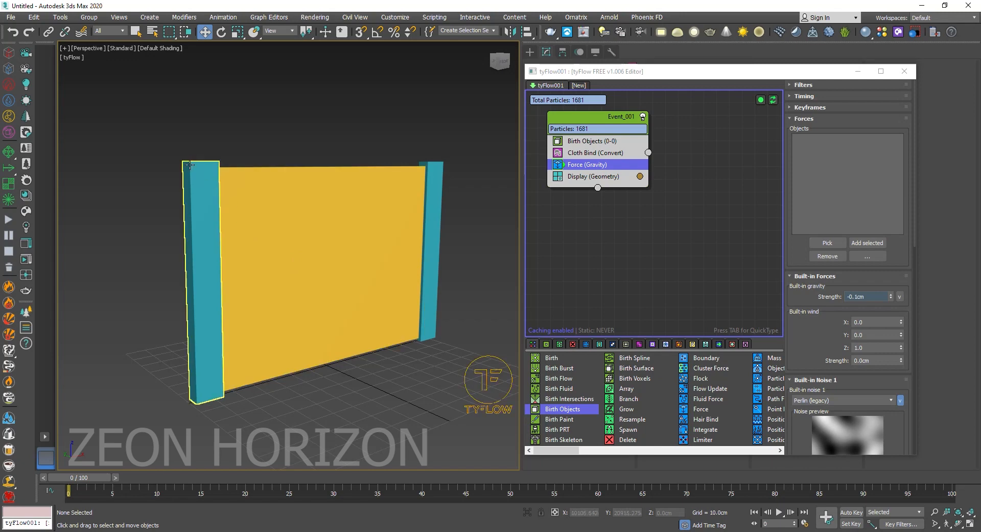
Step: Add a Surface Test operator below Force in Event_001 and pick both posts, Box002 and Box001, as its objects
left_click_drag(586, 117, 581, 116)
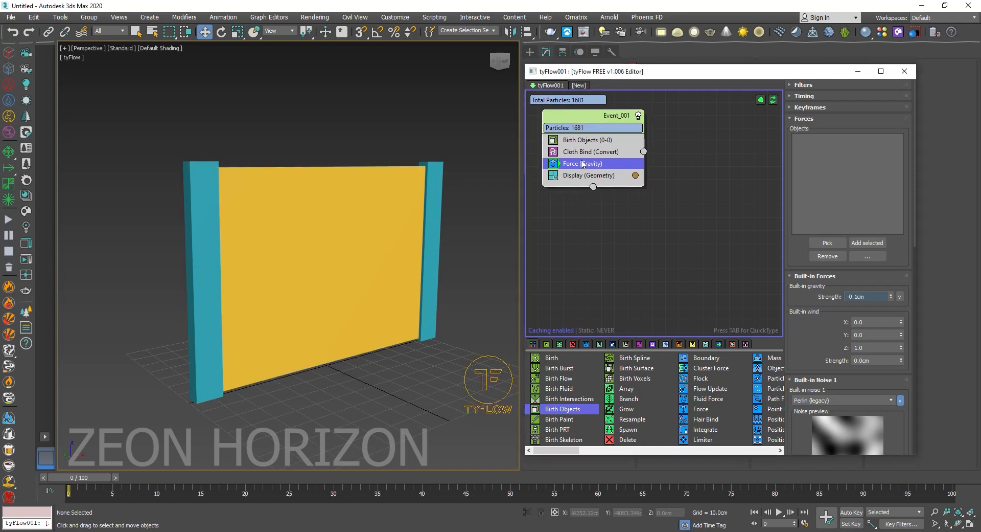
key("Tab")
type("sur")
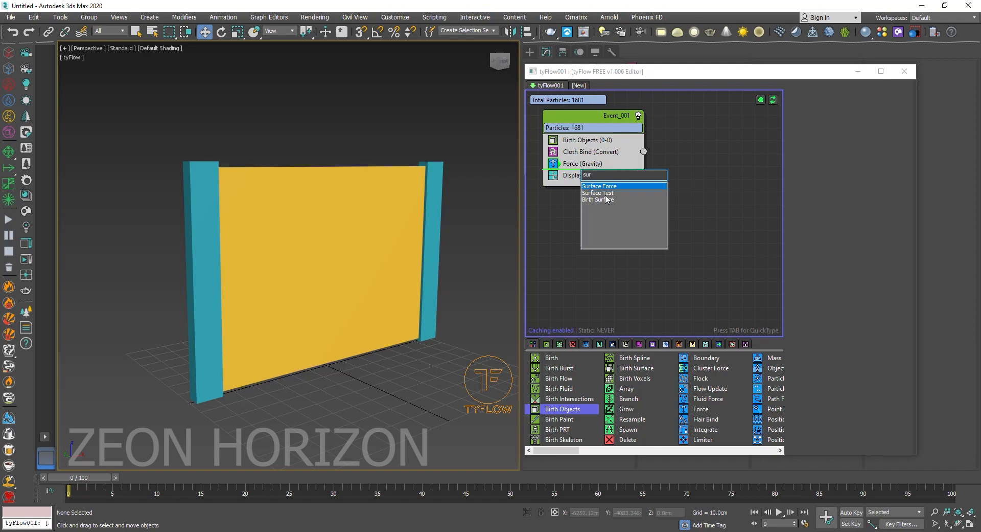
left_click(603, 193)
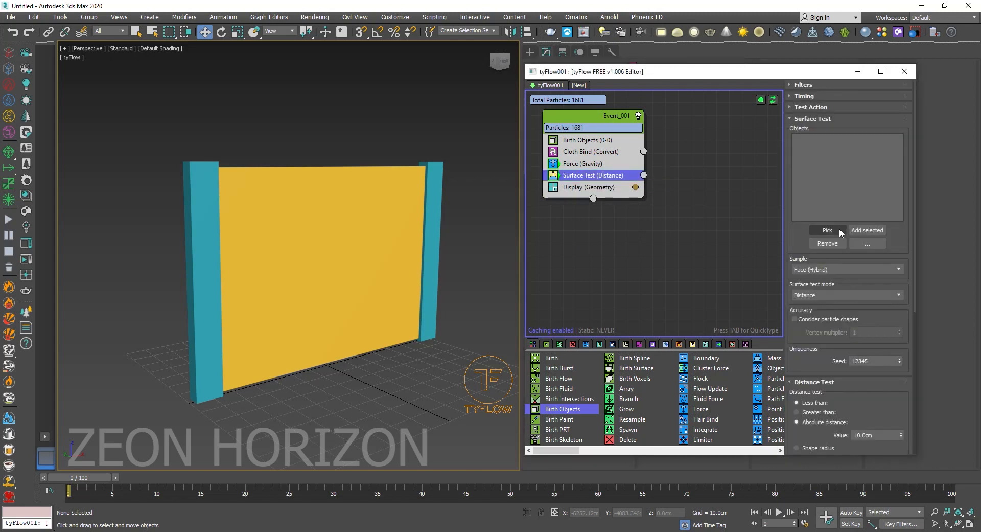
left_click(430, 195)
left_click(828, 230)
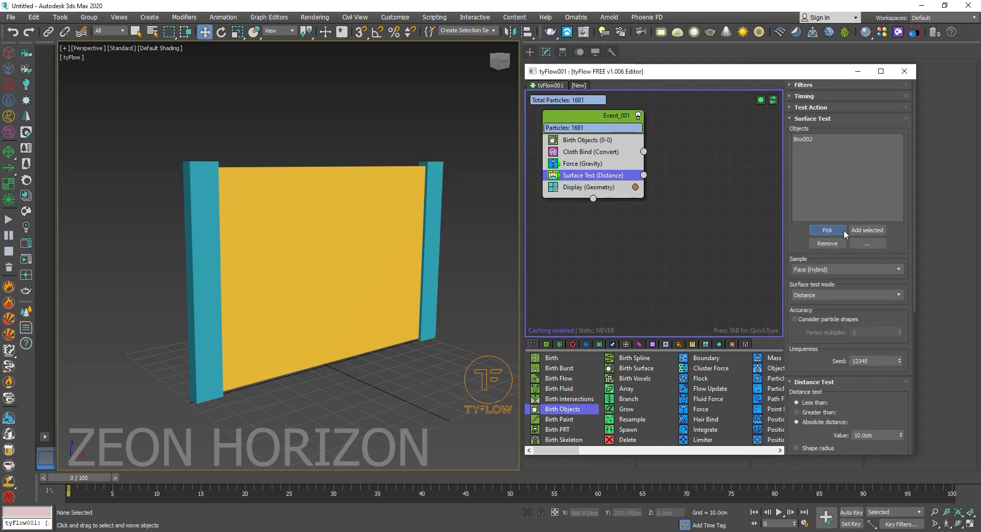
left_click(188, 193)
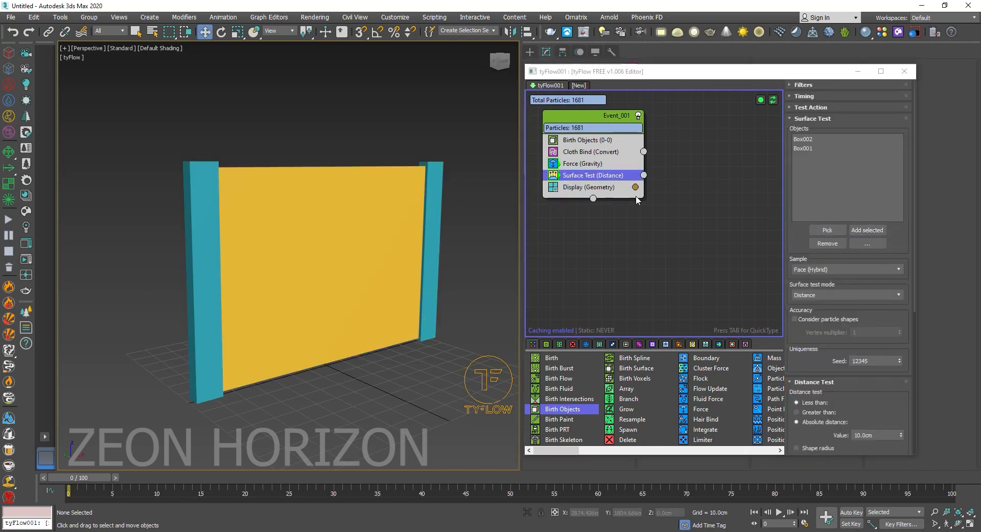
Step: Send the Surface Test output to a new event and add an Object Bind operator there targeting Box002 and Box001
left_click_drag(644, 175, 676, 210)
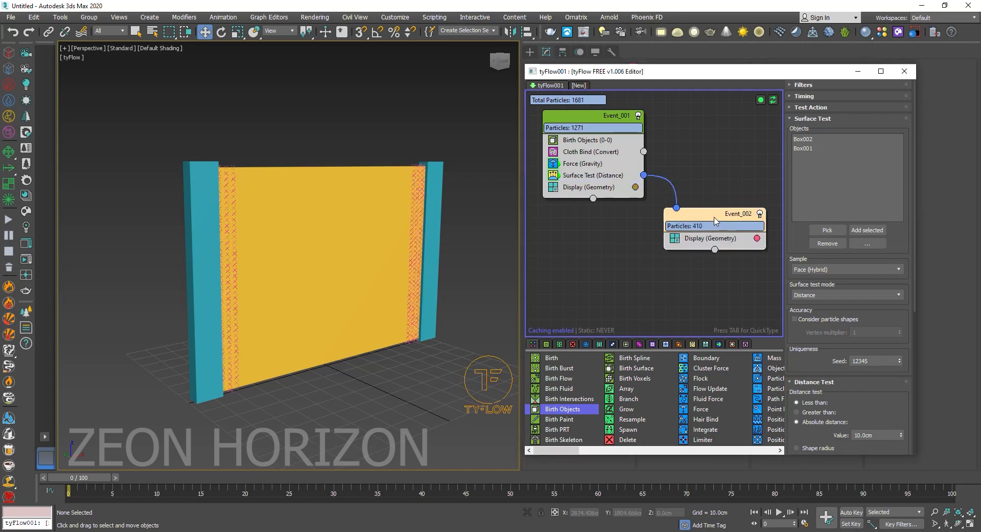
left_click(709, 239)
key("Tab")
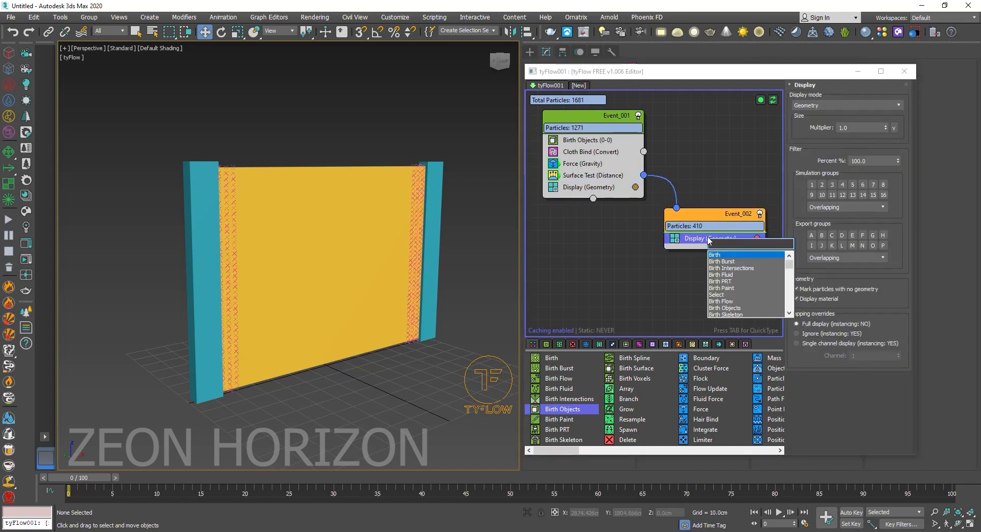
type("obj")
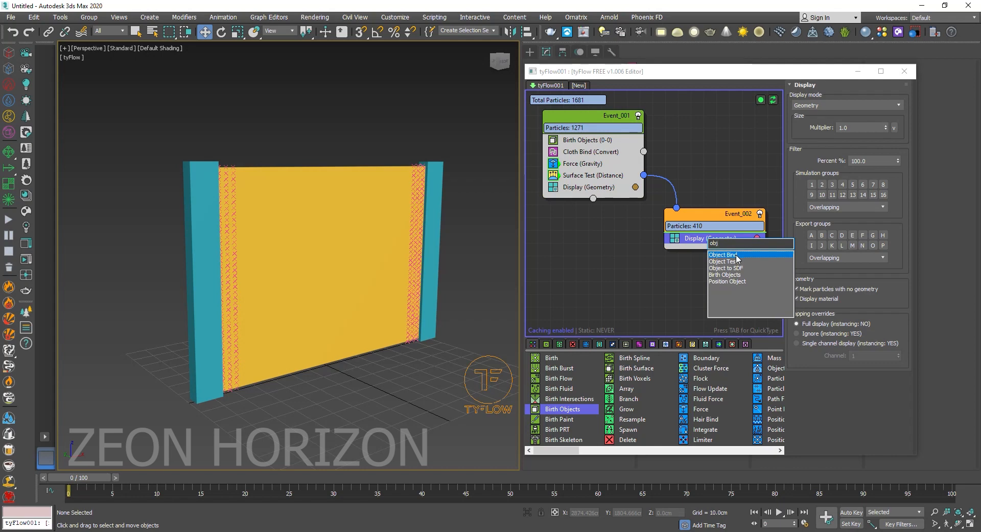
left_click(737, 254)
left_click(829, 277)
left_click(435, 205)
left_click(825, 278)
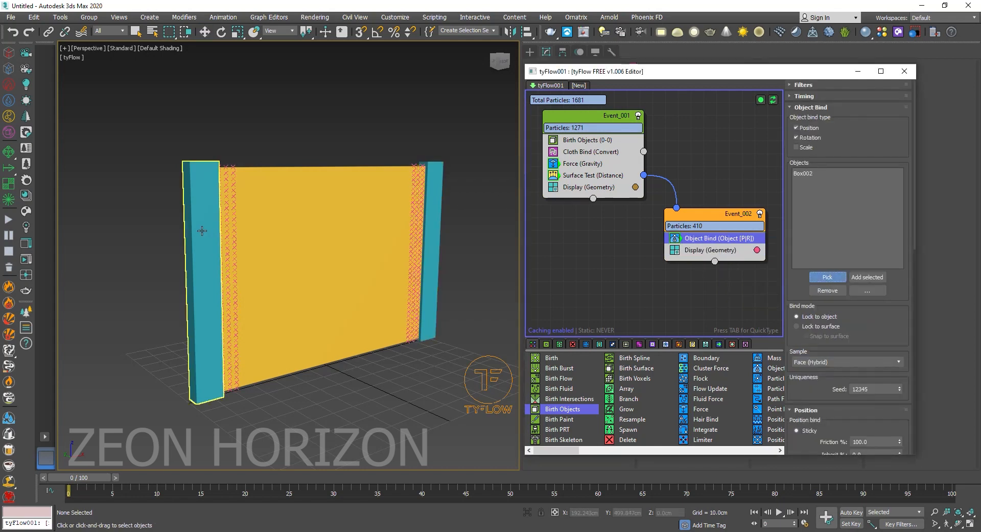
left_click(204, 281)
left_click(652, 285)
Step: Change the surface test mode of the Surface Test operator to Volume (inside)
left_click(588, 187)
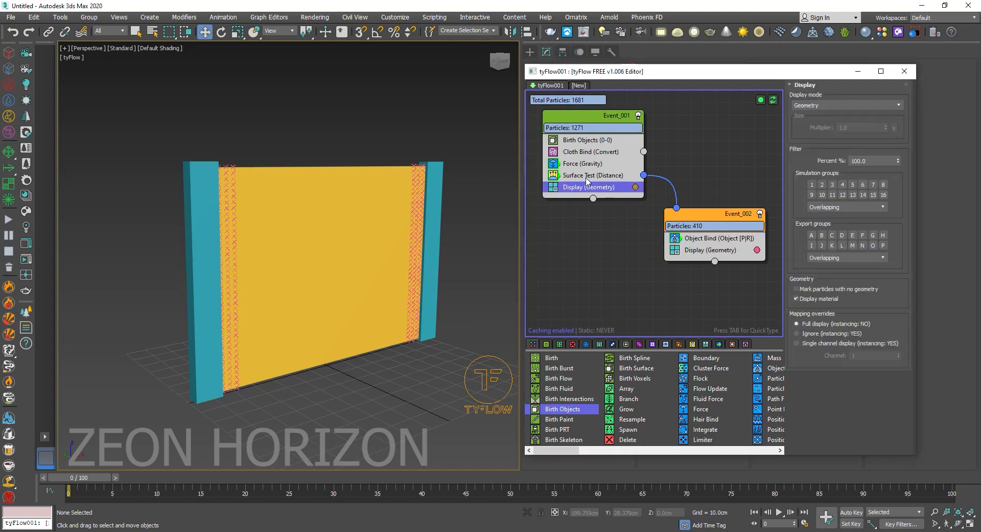
left_click(593, 175)
left_click(844, 294)
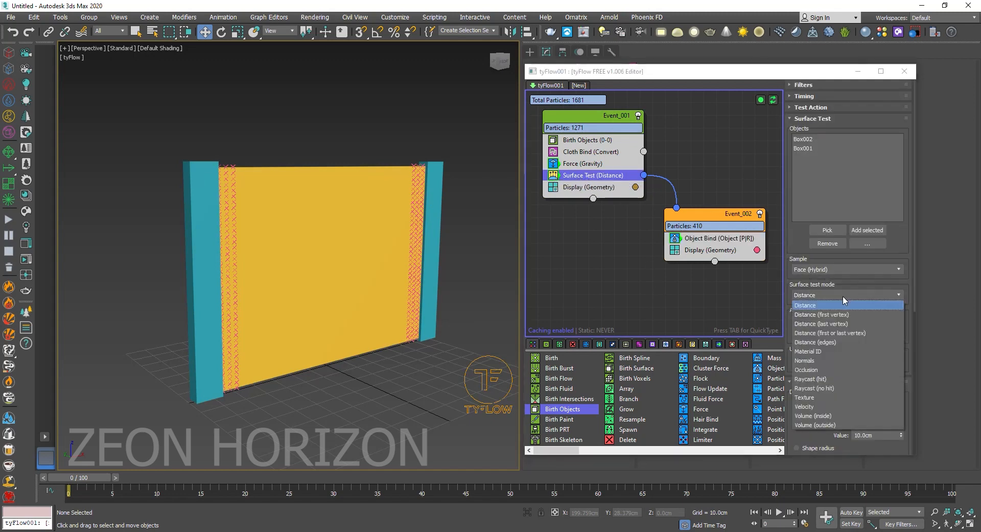
left_click(819, 417)
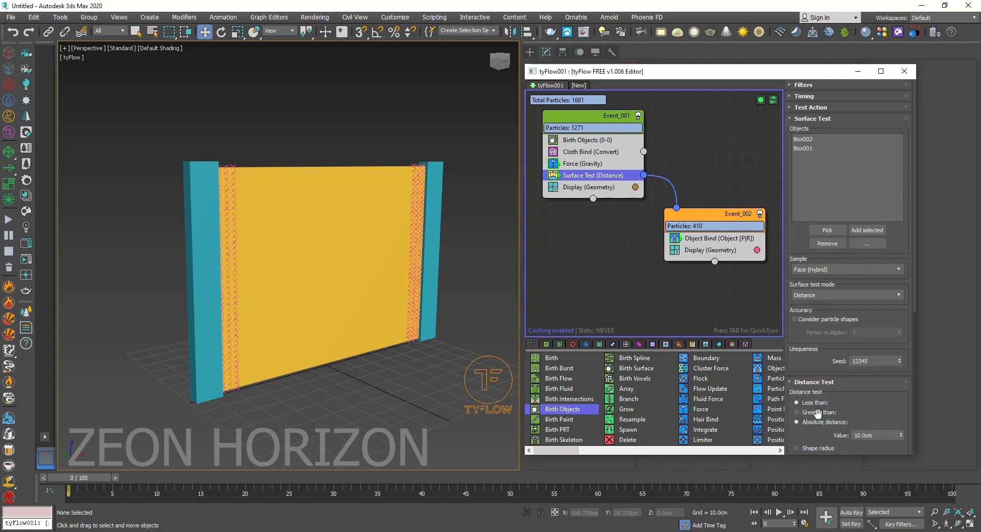
Step: Make the post Box001 see-through and inspect the cloth particles inside it
left_click(217, 211)
key("alt+x")
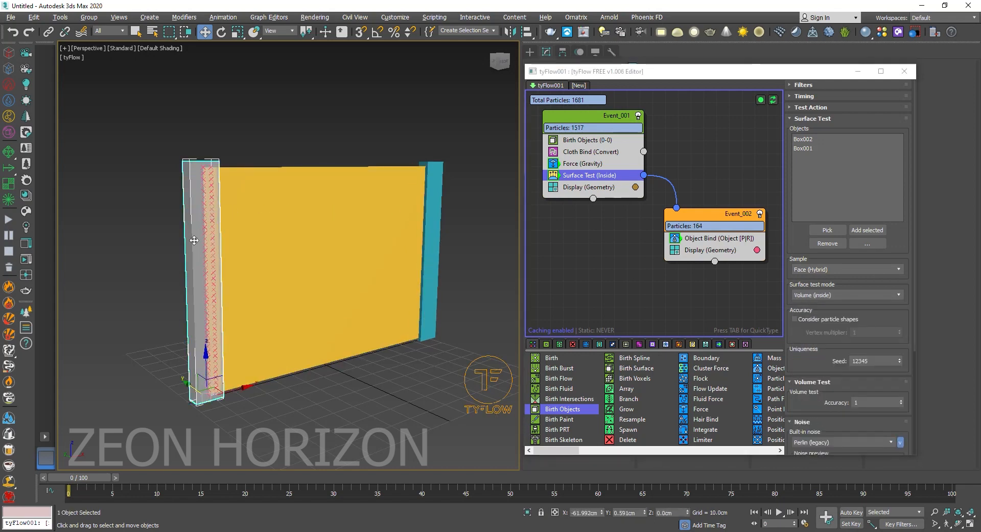
middle_click_drag(215, 213, 174, 242, "alt")
middle_click_drag(179, 198, 178, 180)
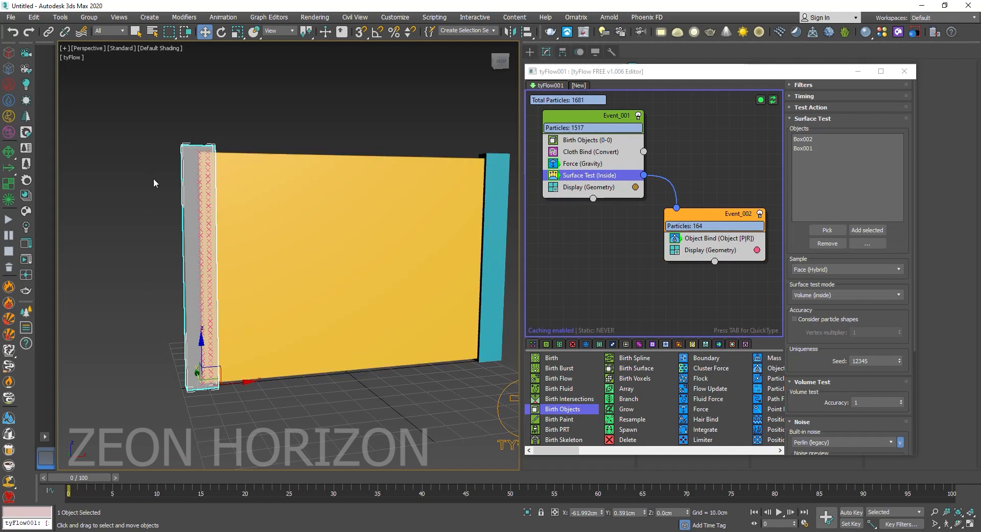
Step: Add a Particle Switch operator below Object Bind in Event_002 to deactivate the bindings
left_click(717, 238)
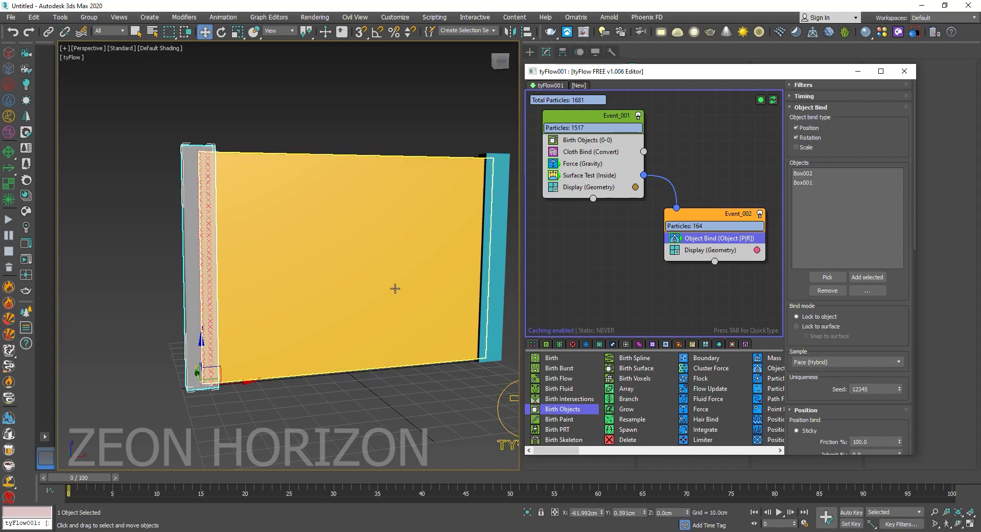
middle_click_drag(394, 287, 378, 286)
left_click(715, 246)
key("Tab")
type("part")
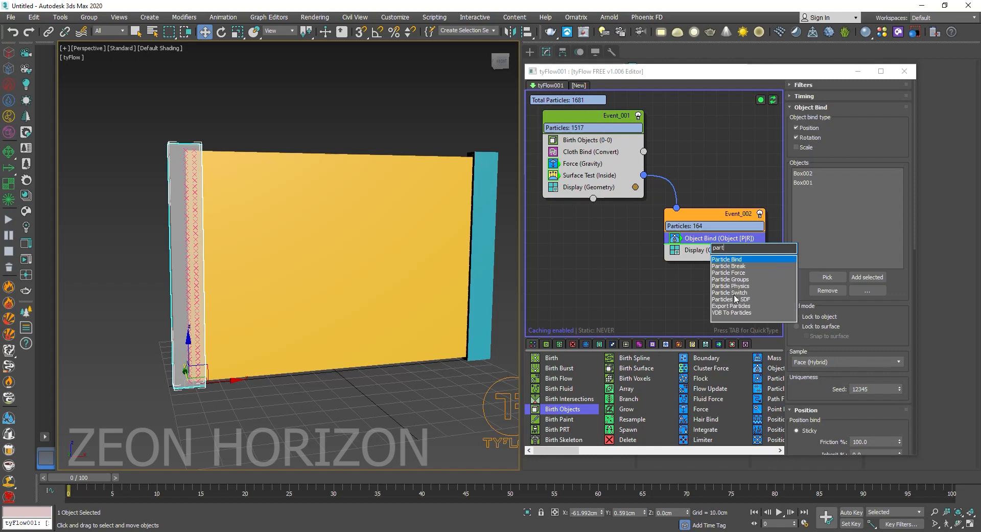
left_click(736, 293)
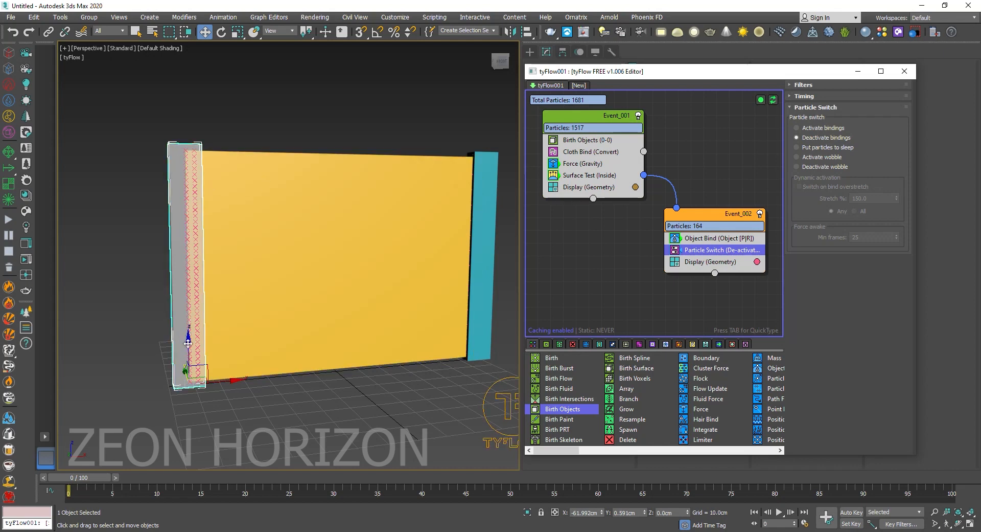
Step: Make the post Box001 opaque again and advance the simulation to frame 92 to preview the draping cloth
middle_click_drag(172, 384, 162, 401)
key("alt+x")
left_click_drag(88, 478, 886, 488)
left_click(859, 72)
middle_click_drag(371, 327, 357, 321)
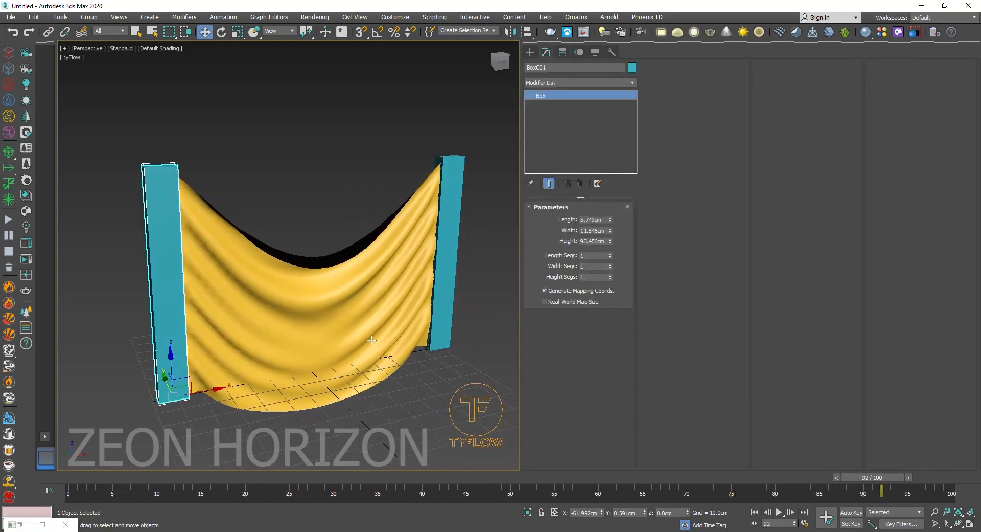
Step: Add a Relax modifier and a TurboSmooth modifier to the tyFlow cloth object with their default settings
left_click(319, 305)
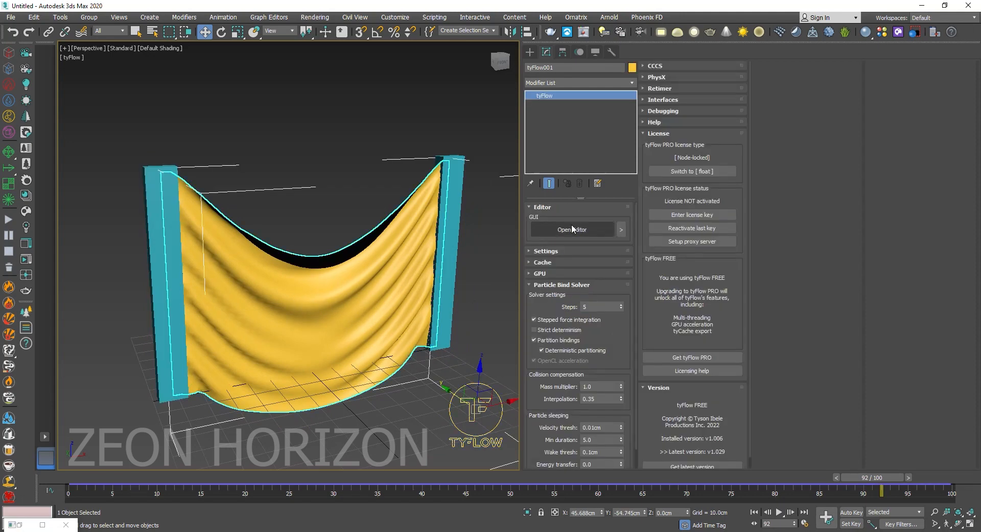
left_click(566, 83)
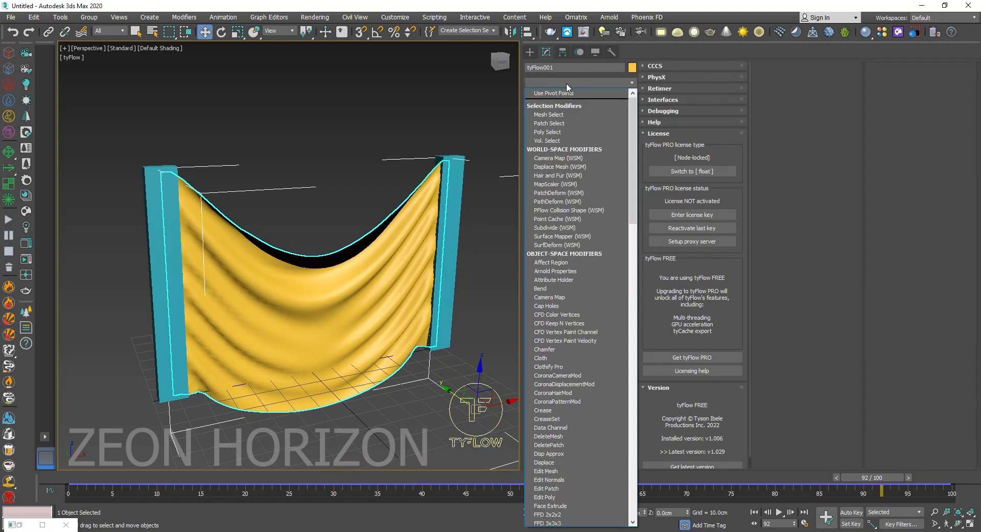
scroll(571, 88, "down", 15)
left_click(562, 90)
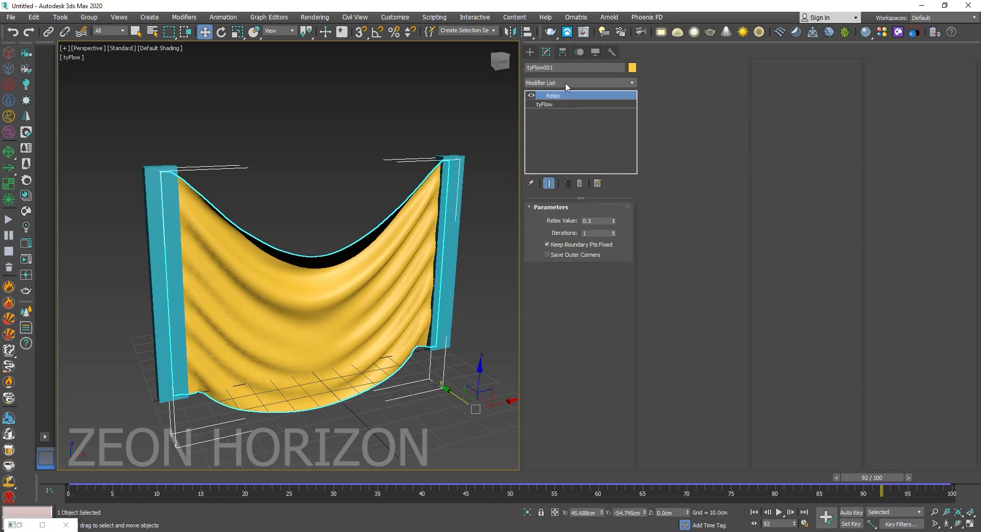
left_click(566, 83)
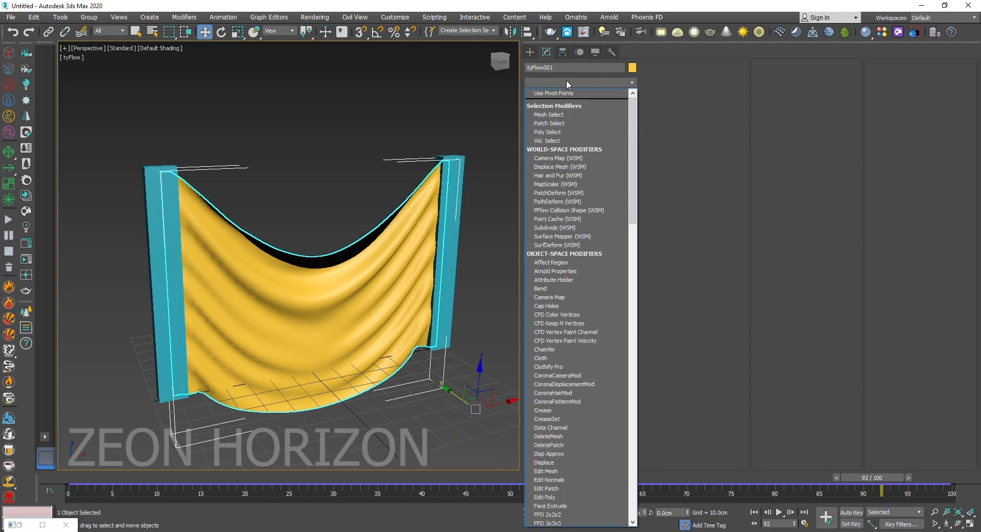
scroll(570, 86, "down", 16)
left_click(563, 114)
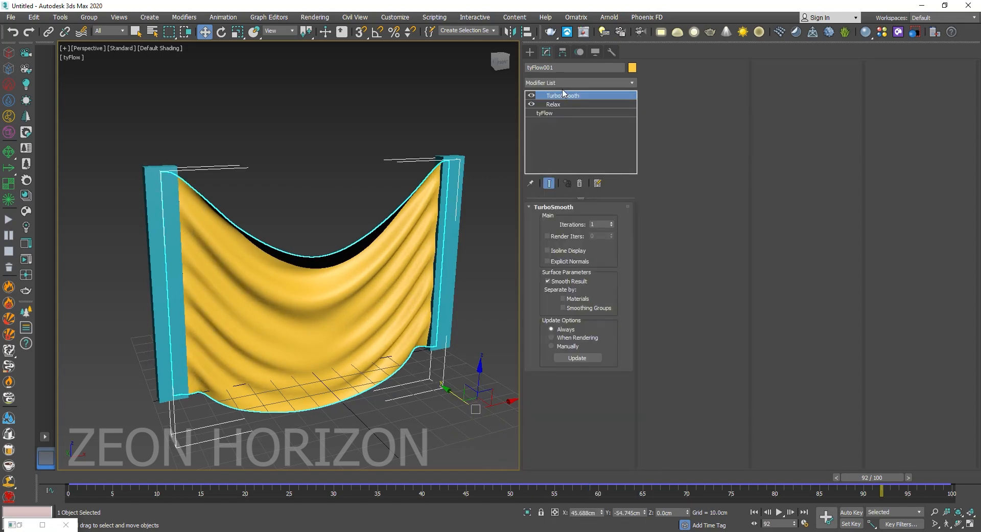
Step: Add a Shell modifier with an outer amount of 0.2 cm on top of TurboSmooth and preview the simulation across frames
left_click(560, 83)
scroll(565, 91, "down", 20)
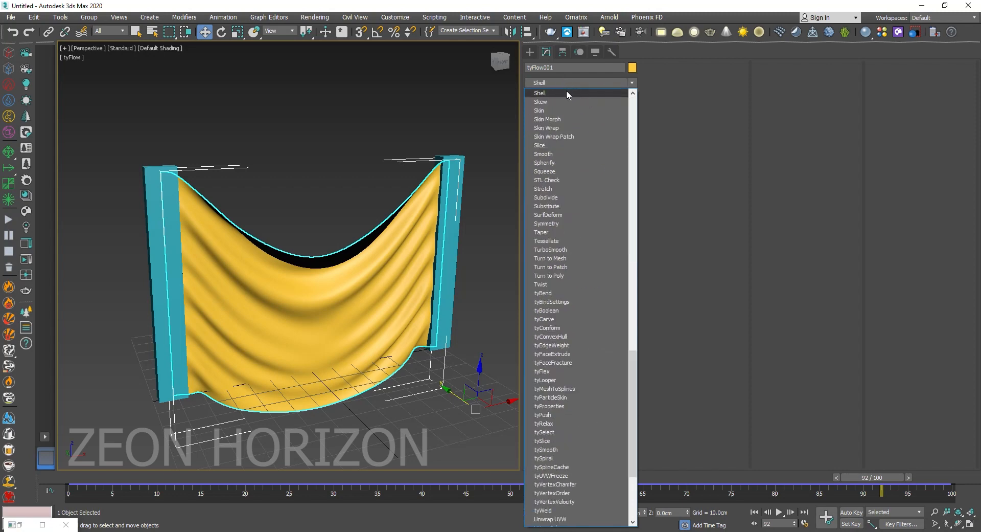
left_click(568, 94)
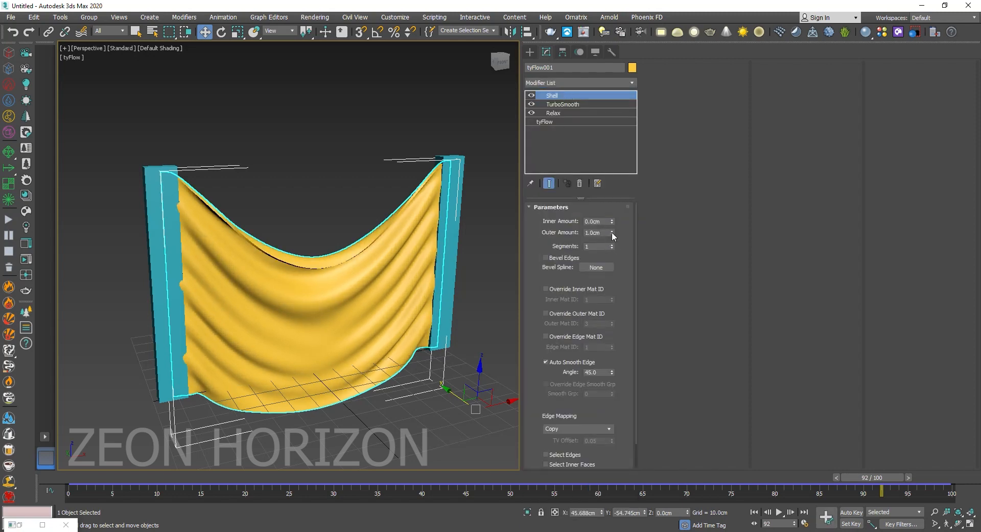
type("0.2")
key("Return")
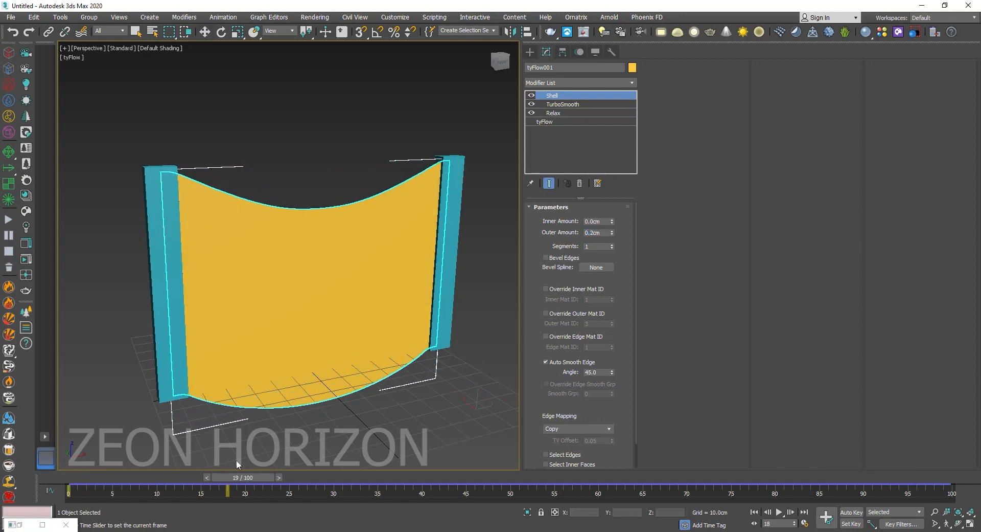
middle_click_drag(322, 290, 291, 391, "alt")
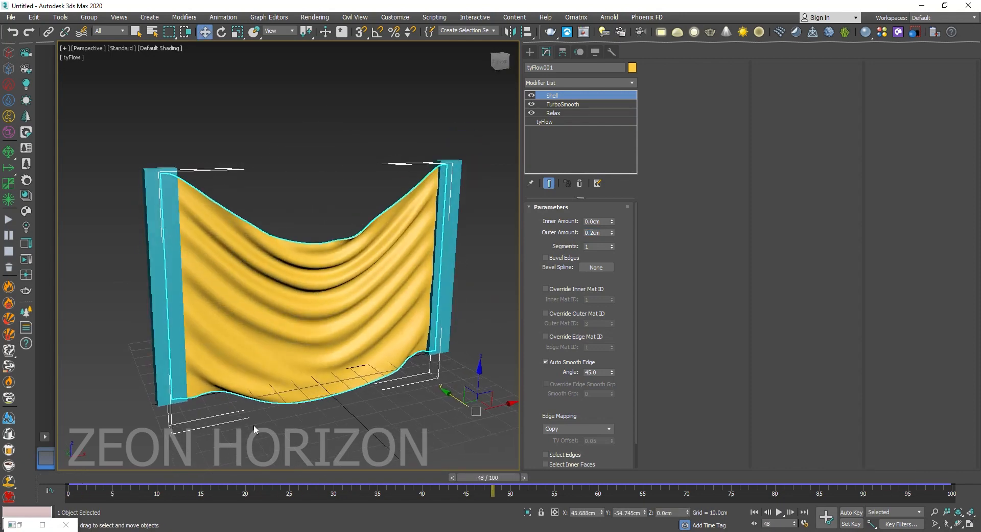
left_click_drag(104, 471, 88, 444)
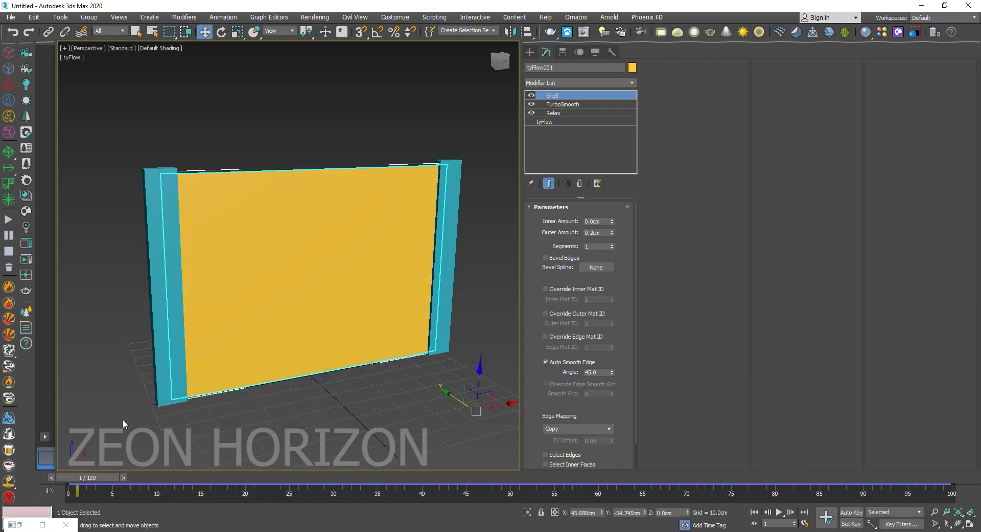
Step: Set tyFlow's particle bind solver steps to 25 and time step to 1/2 frame, previewing the simulation and returning to frame 0
left_click(557, 122)
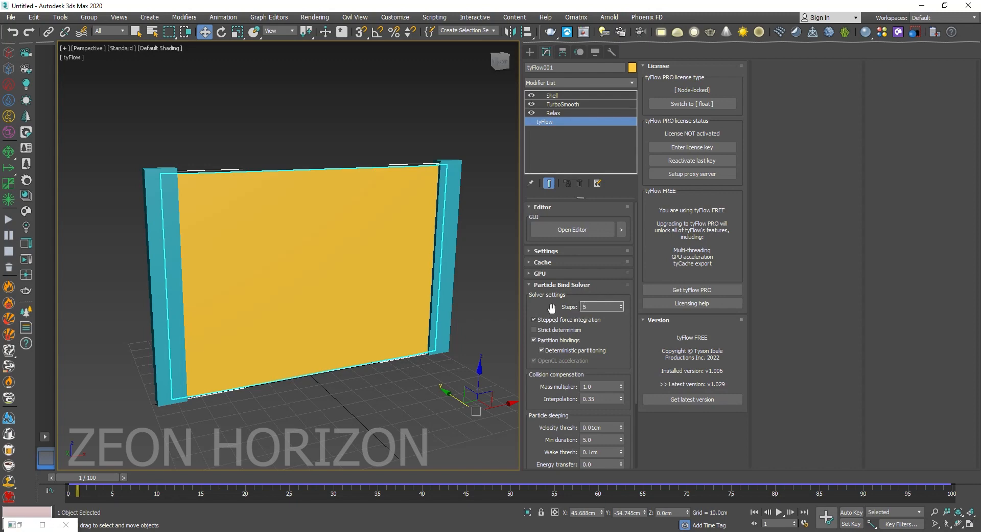
key("Return")
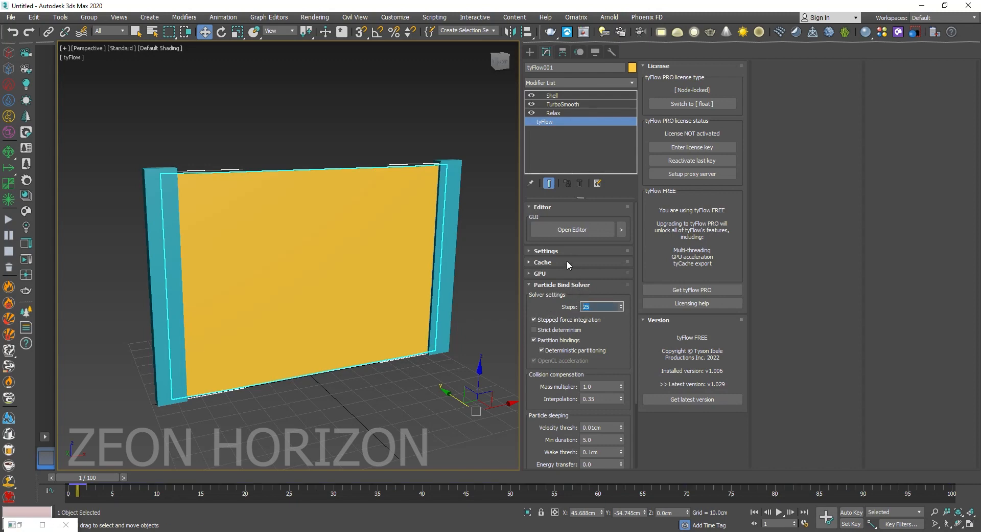
left_click(546, 251)
left_click(551, 353)
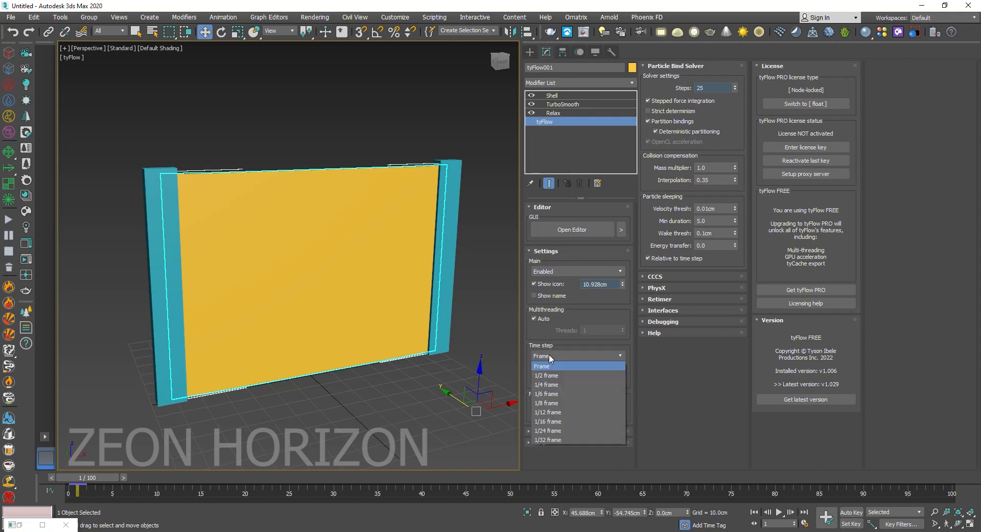
left_click(548, 375)
left_click_drag(89, 480, 364, 487)
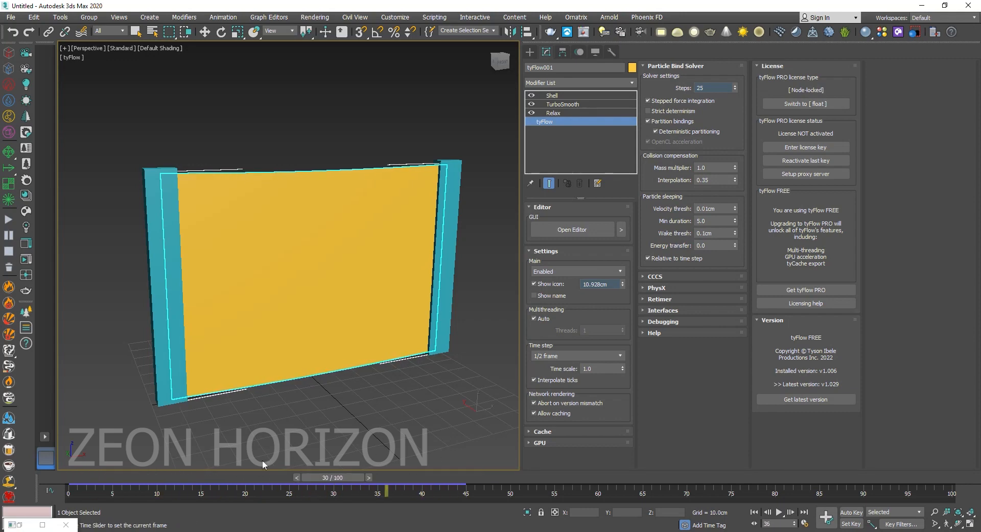
key("Home")
key("w")
Step: Switch off the Relax, TurboSmooth and Shell modifiers on the tyFlow object
left_click(555, 113)
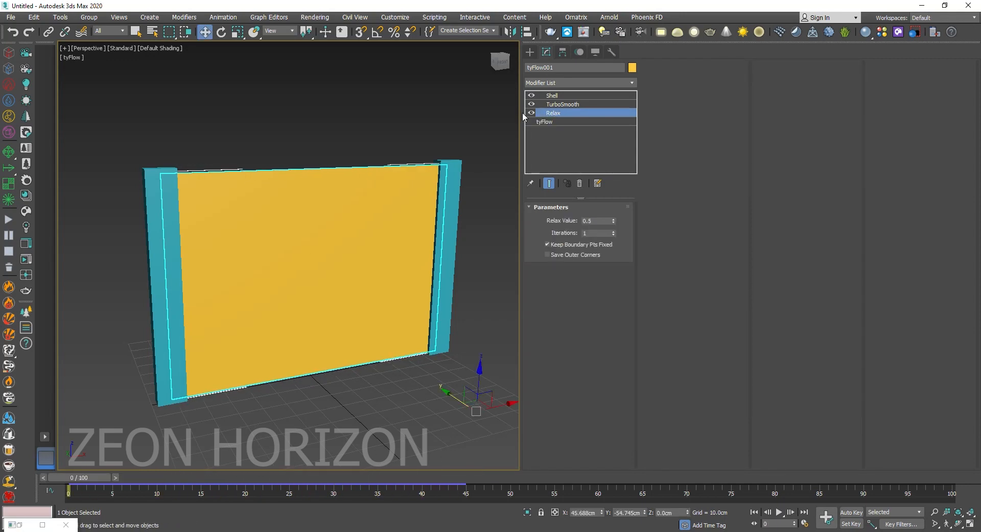
left_click(559, 97)
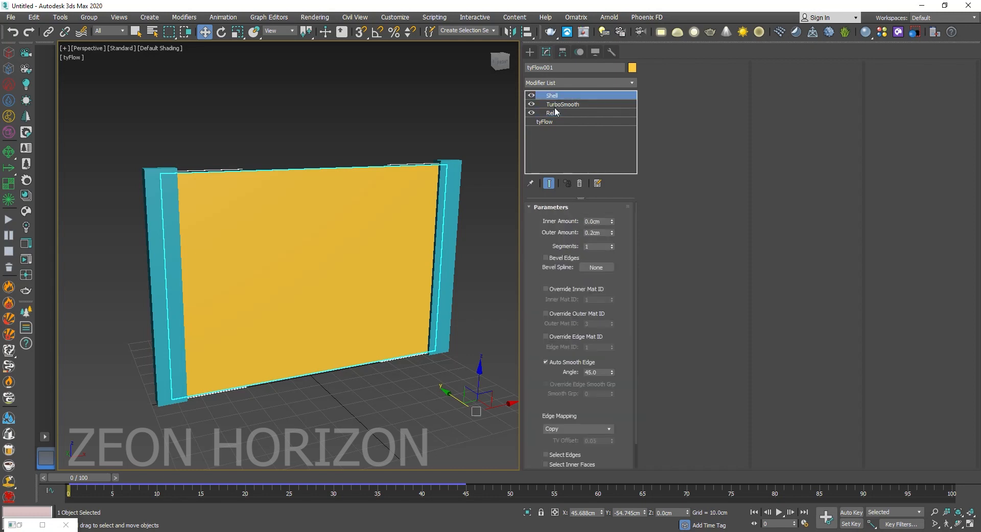
left_click(533, 112)
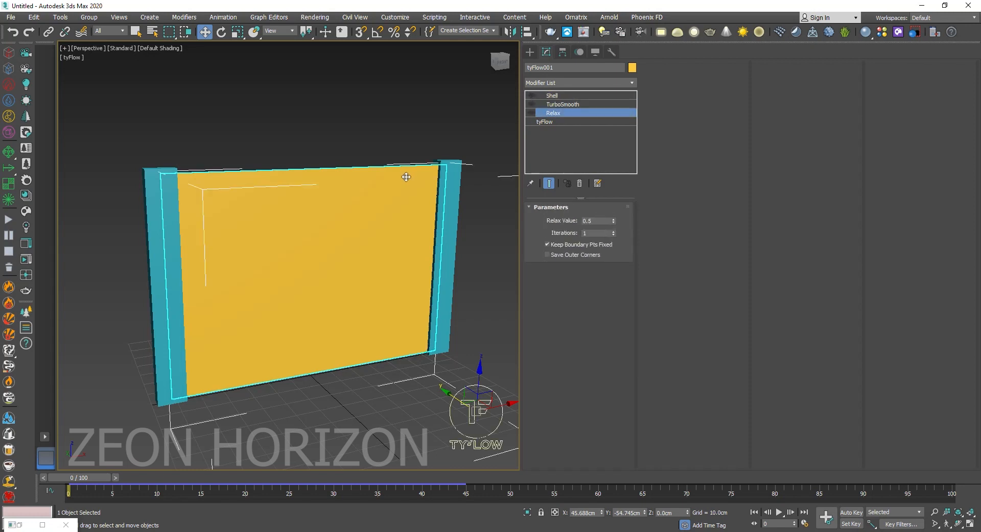
left_click(436, 148)
Step: Set a keyframe for both posts, Box001 and Box002, at frame 15 and turn on Auto Key
left_click(461, 175)
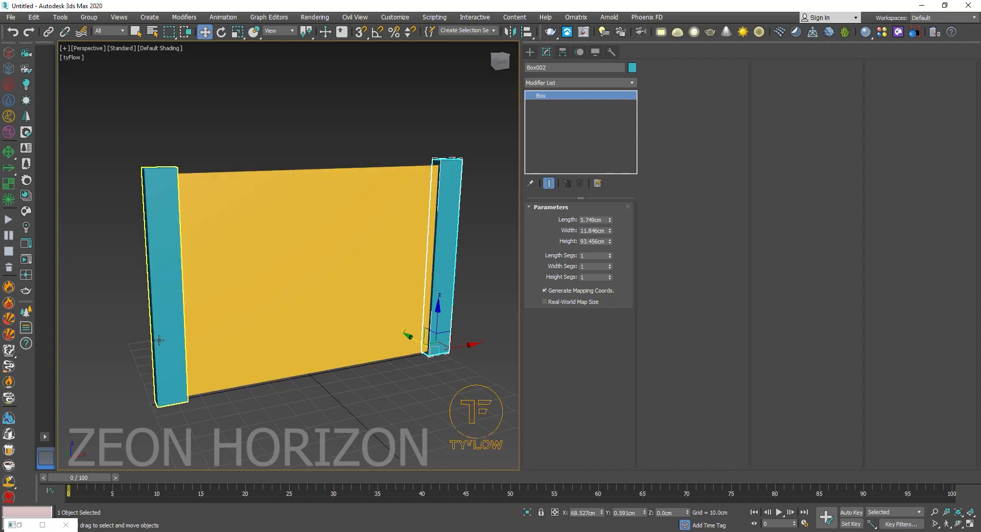
left_click_drag(82, 470, 221, 478)
left_click(176, 309, "ctrl")
left_click(826, 517)
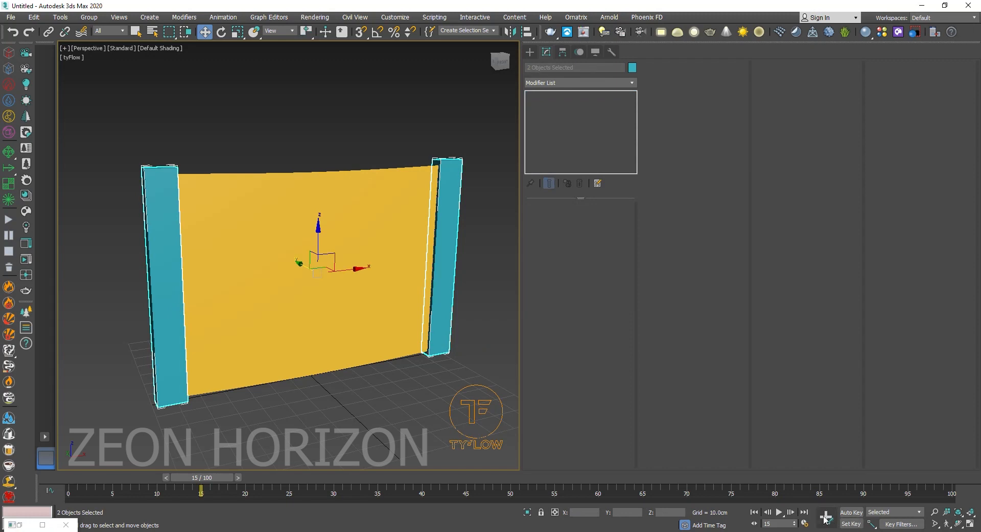
left_click(851, 511)
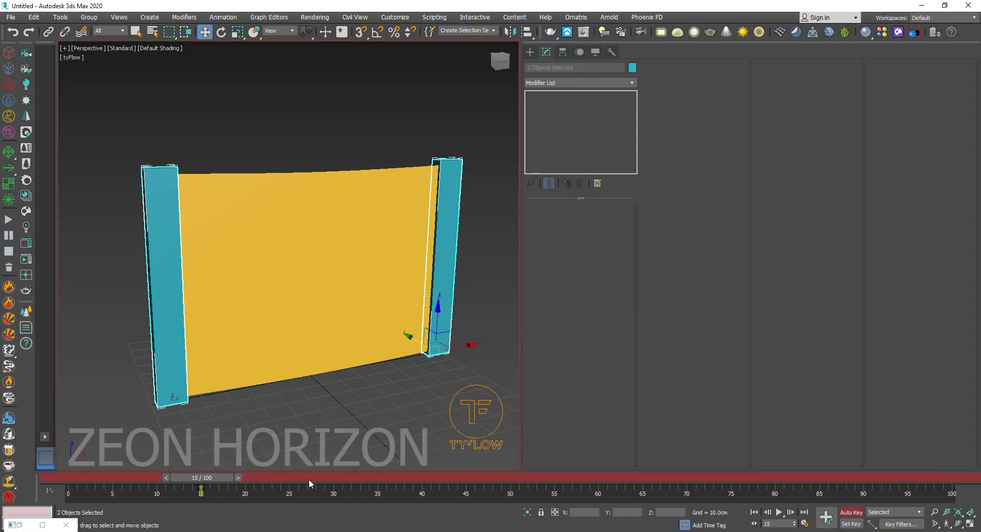
Step: Disable the tyFlow001 simulation so that the posts can be animated without it calculating
left_click(71, 58)
mouse_move(89, 100)
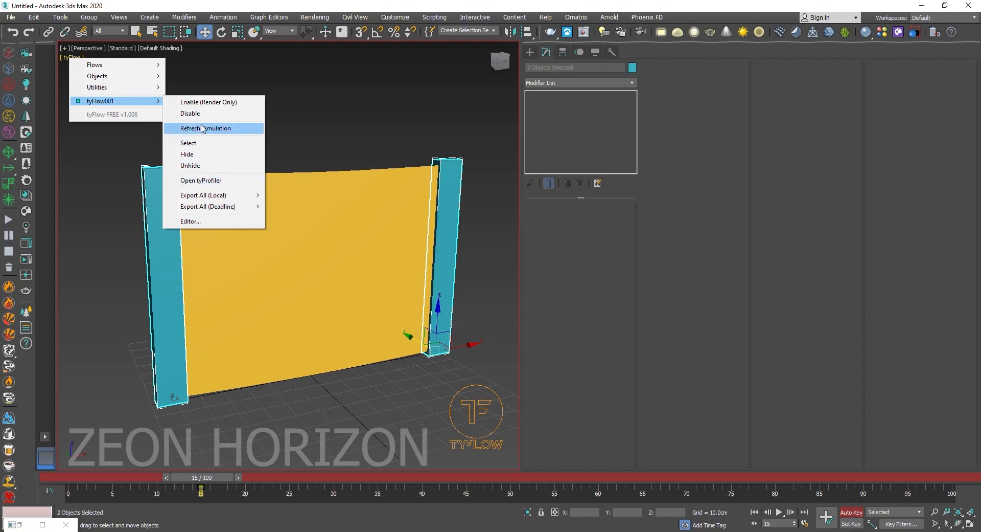
left_click(203, 128)
left_click(276, 368)
scroll(276, 368, "down", 3)
Step: Move the two posts apart at frame 40, placing Box002 at X about 131 cm, and turn off Auto Key
left_click_drag(209, 480, 422, 479)
key("w")
left_click(217, 378)
left_click_drag(247, 380, 174, 395)
left_click(386, 306)
left_click_drag(408, 352, 476, 334)
left_click(851, 512)
Step: Enable tyFlow001 again and scrub the timeline to preview the cloth stretching between the moving posts
left_click(71, 60)
mouse_move(94, 101)
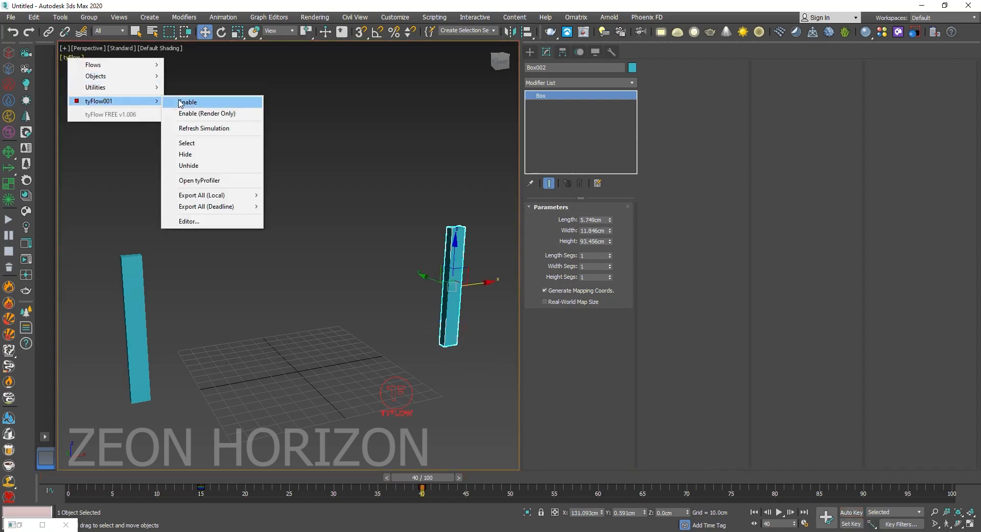
left_click(181, 101)
left_click_drag(103, 476, 432, 488)
left_click_drag(188, 474, 87, 463)
key("w")
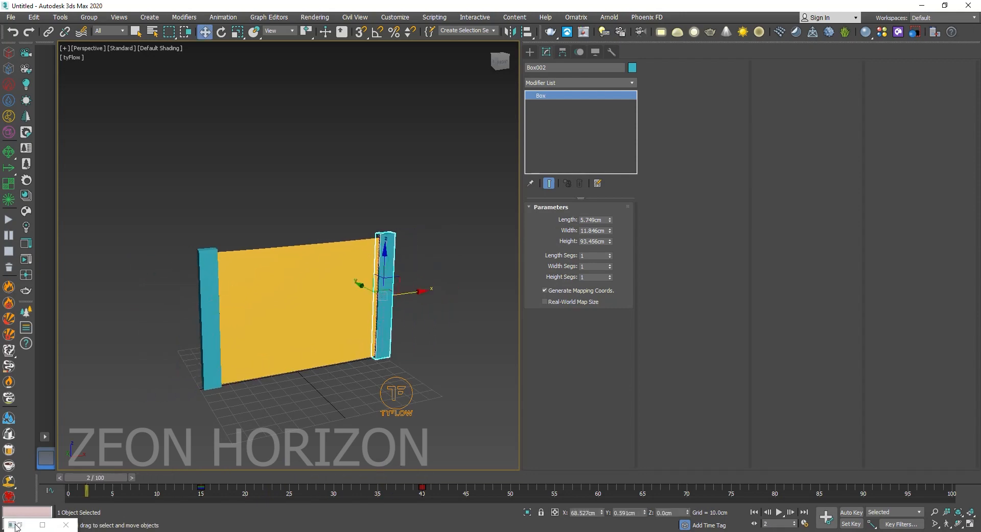
Step: Enable cloth tearing in the Tearing settings of the Cloth Bind operator in Event_001
left_click(16, 525)
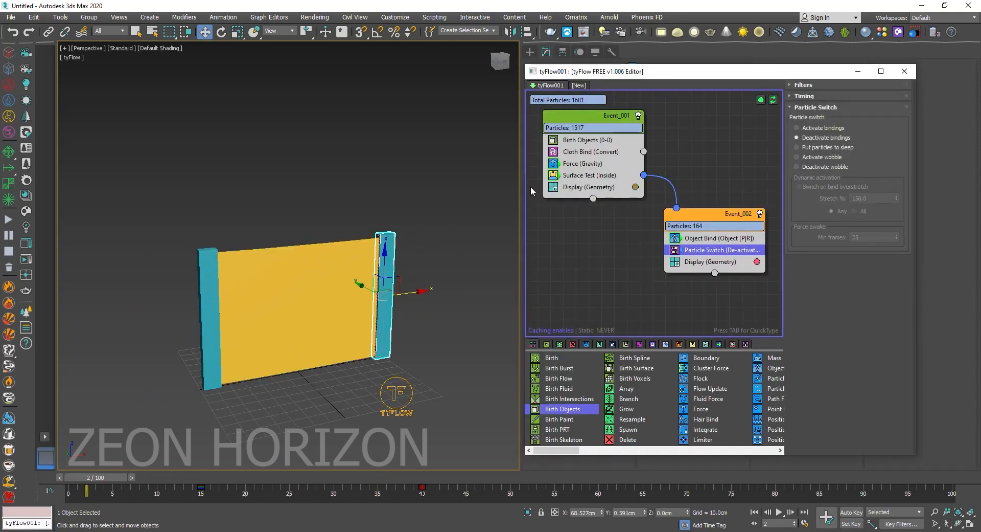
left_click(593, 151)
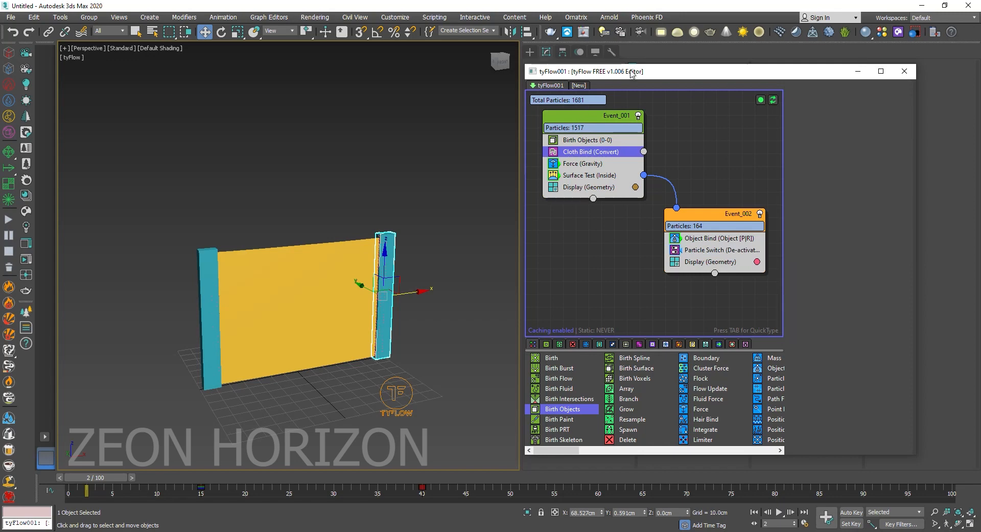
left_click_drag(631, 64, 631, 53)
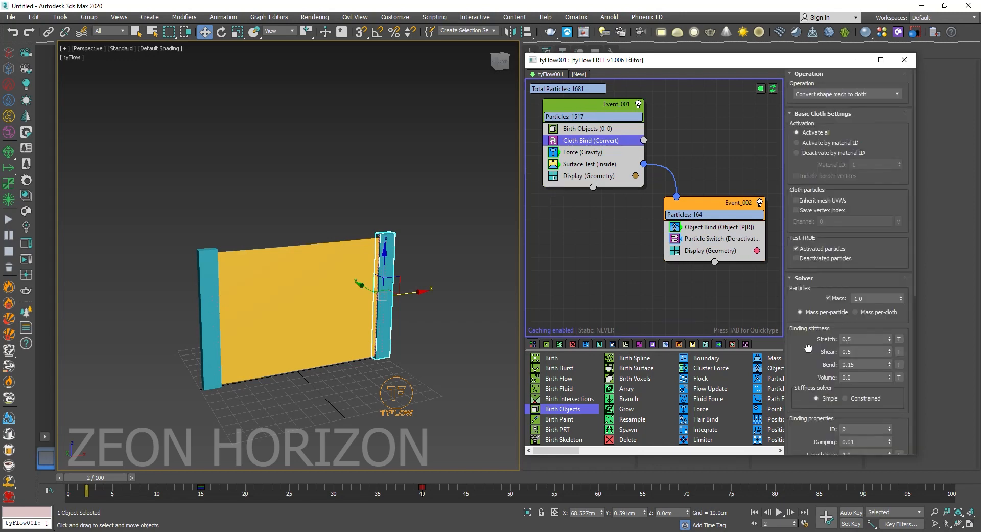
scroll(809, 349, "down", 10)
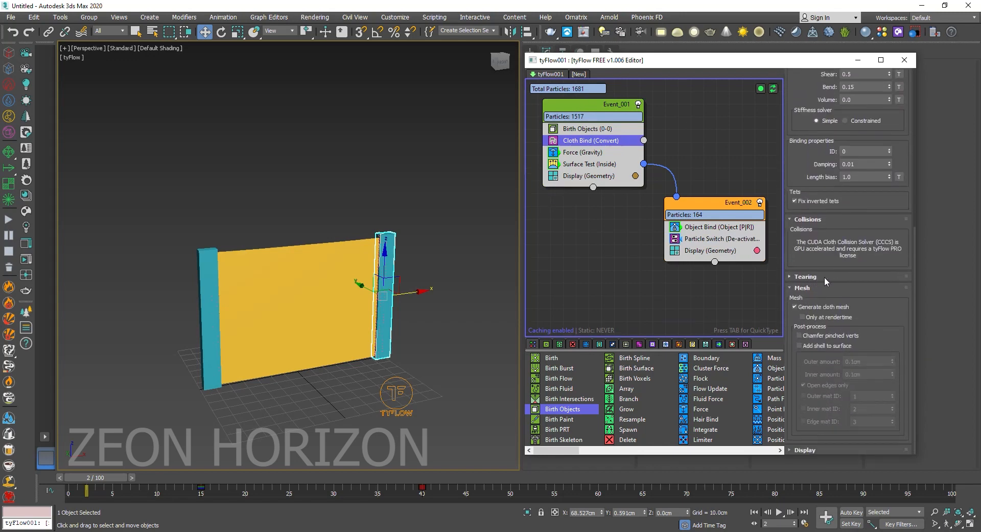
left_click(806, 277)
scroll(810, 205, "down", 6)
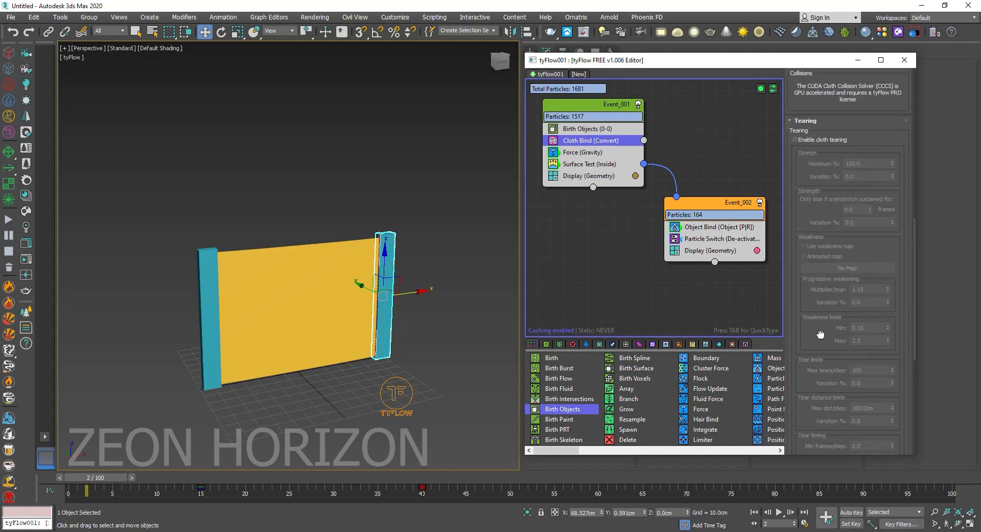
left_click(811, 140)
Step: Preview the cloth tearing up to frame 28 and return to frame 0
left_click_drag(115, 478, 313, 479)
key("w")
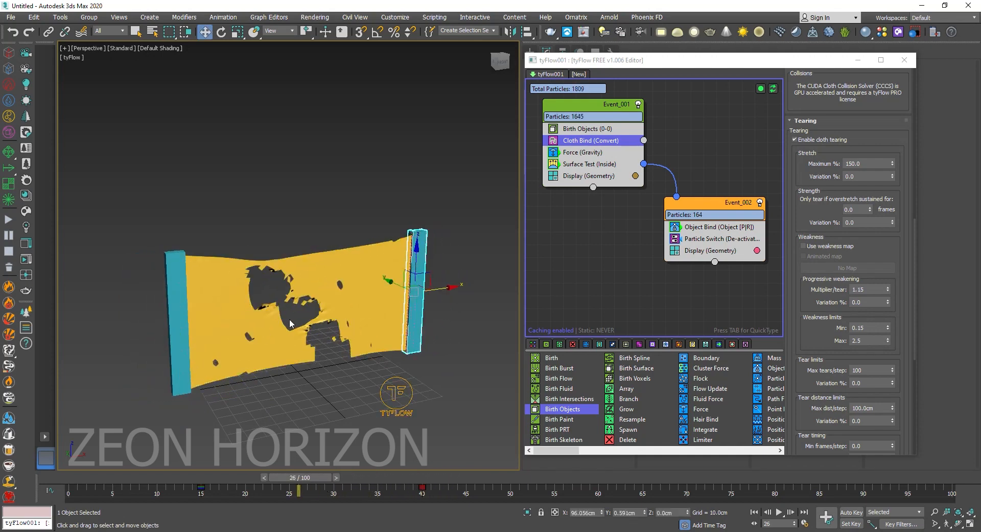
left_click_drag(302, 482, 324, 476)
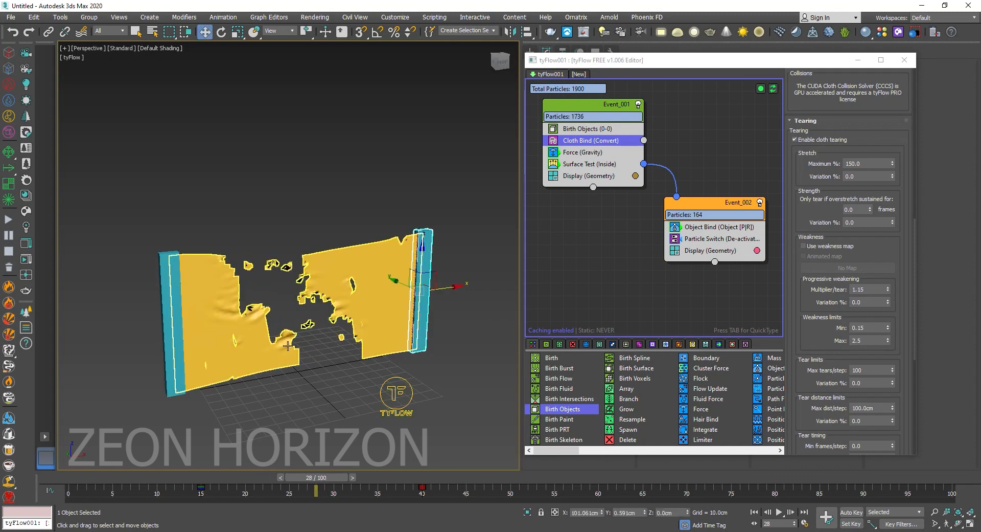
key("Home")
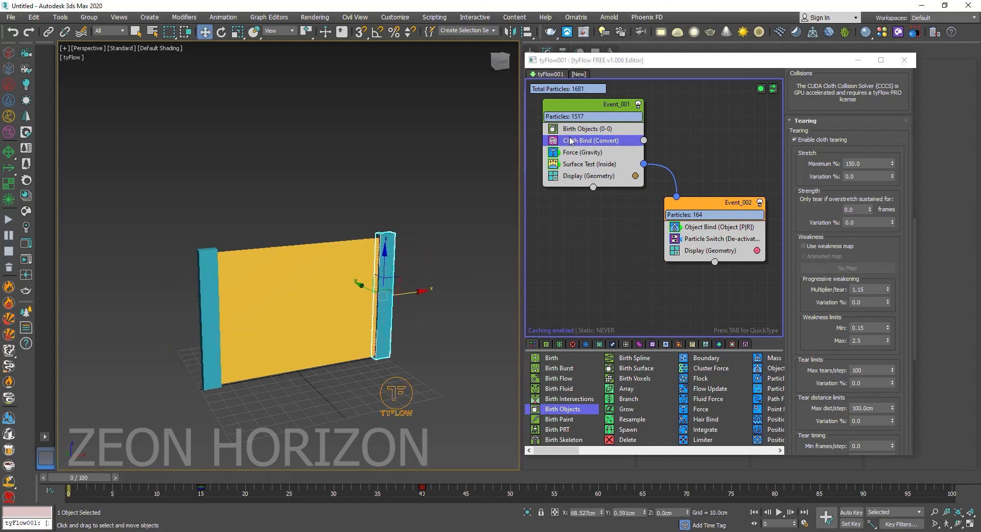
Step: Add a Subdivide operator between Birth Objects and Cloth Bind in Event_001
key("Tab")
type("su")
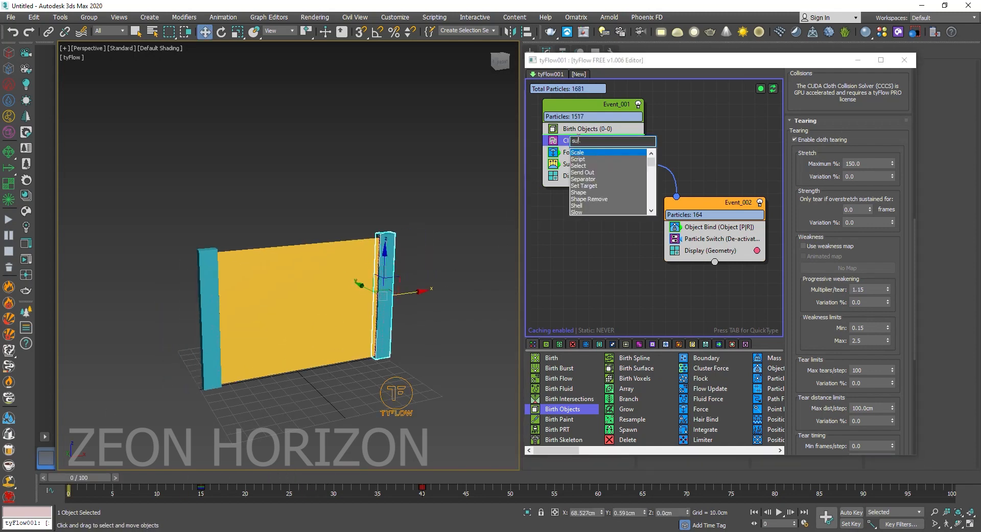
type("b")
key("Return")
Step: Compare the cloth mesh with edged faces displayed while switching the Subdivide operator off and on again
scroll(281, 337, "up", 10)
key("F4")
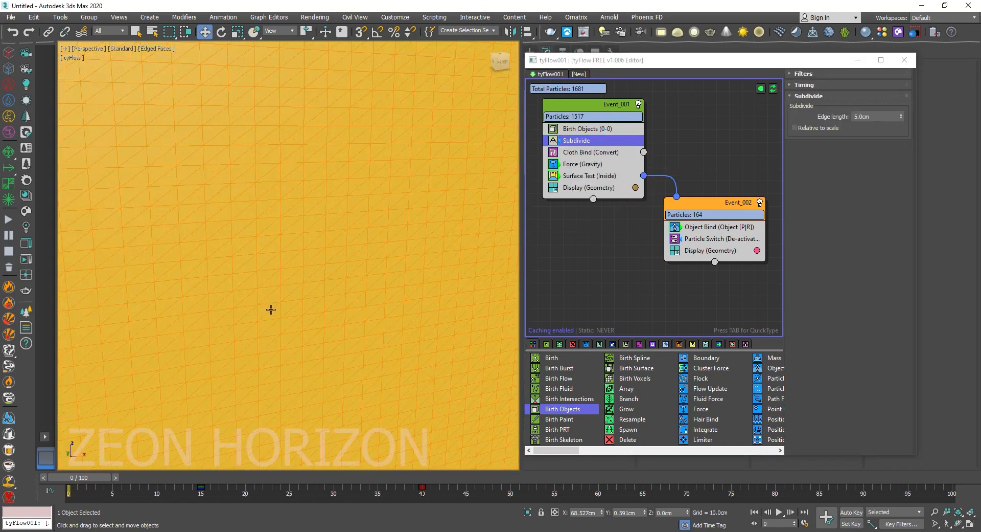
left_click(554, 141)
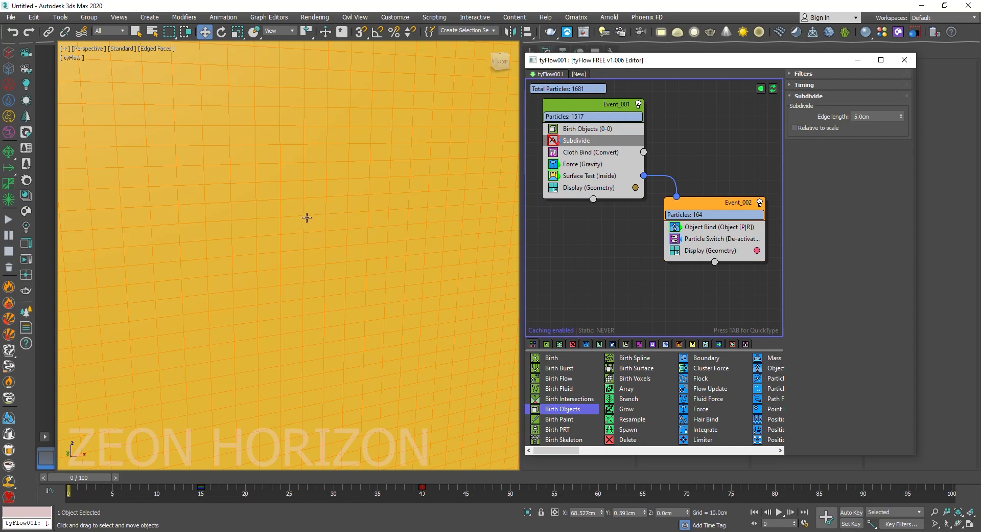
left_click(554, 141)
scroll(289, 266, "down", 10)
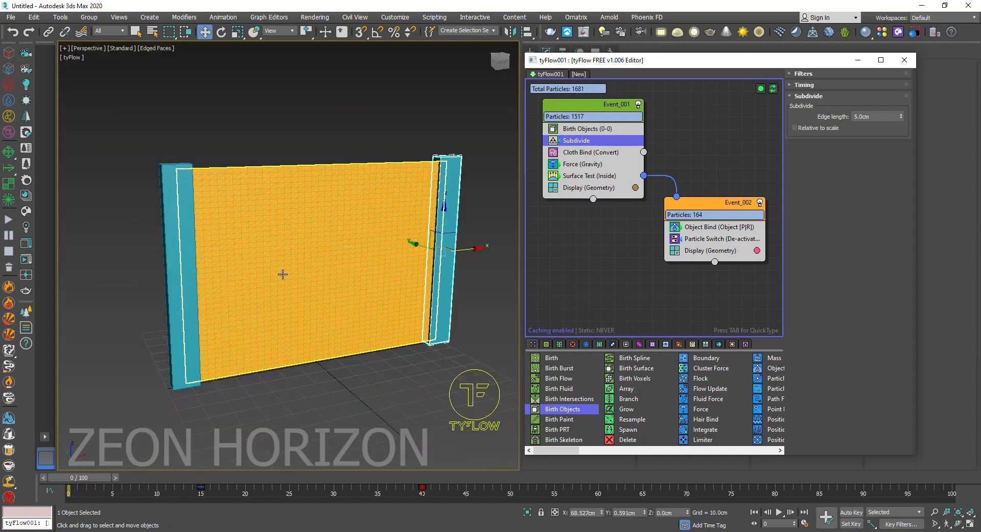
Step: Preview the subdivided cloth at frame 20 with edged faces hidden
mouse_move(74, 478)
left_mouse_down()
mouse_move(270, 476)
mouse_move(305, 462)
mouse_move(335, 474)
mouse_move(642, 472)
mouse_move(248, 484)
left_mouse_up()
key("F4")
key("w")
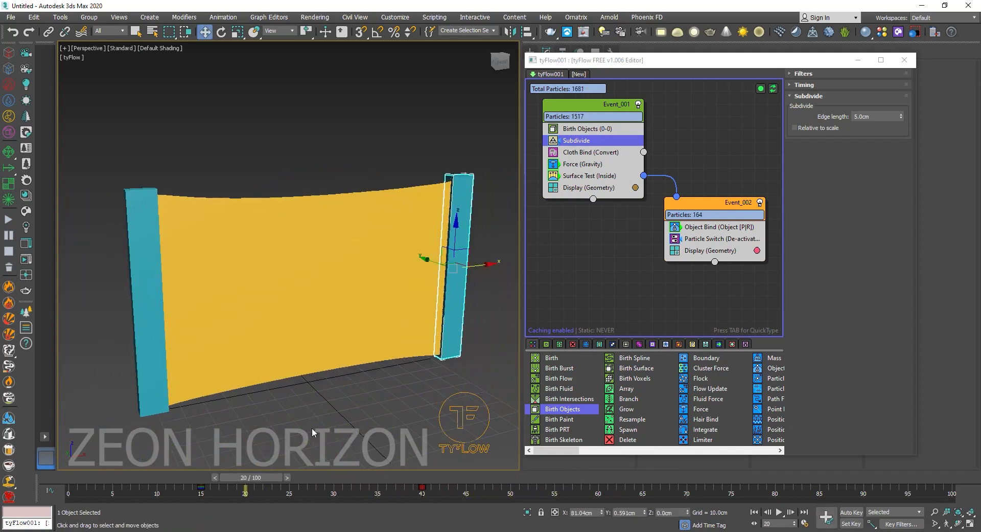
Step: Show the Tearing stretch settings of the Cloth Bind operator and return the timeline to frame 0
left_click(587, 152)
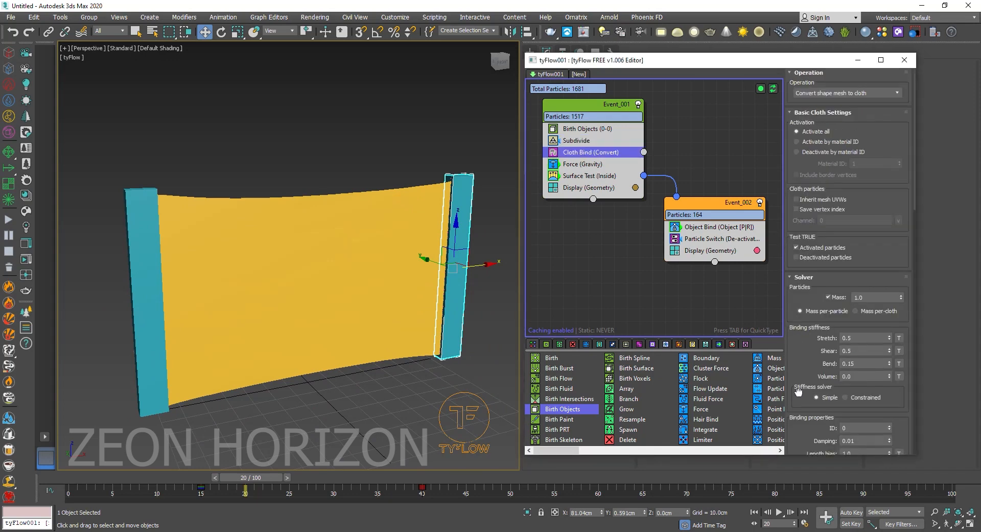
scroll(800, 390, "down", 5)
scroll(836, 270, "down", 3)
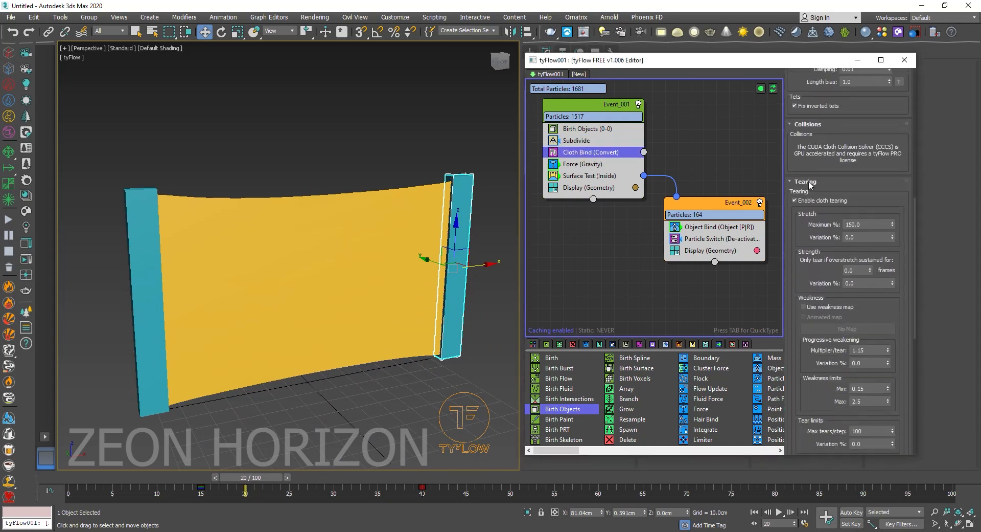
scroll(820, 237, "down", 1)
double_click(871, 168)
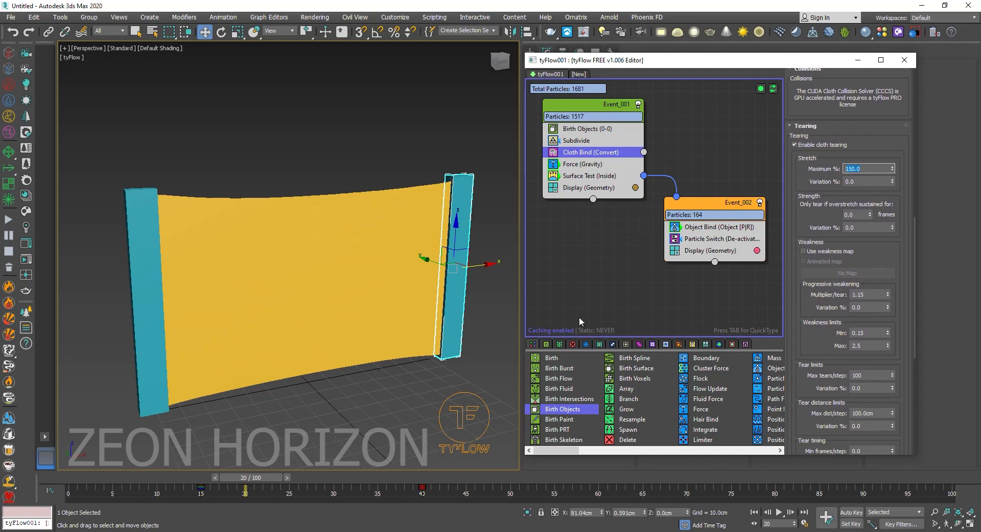
key("Home")
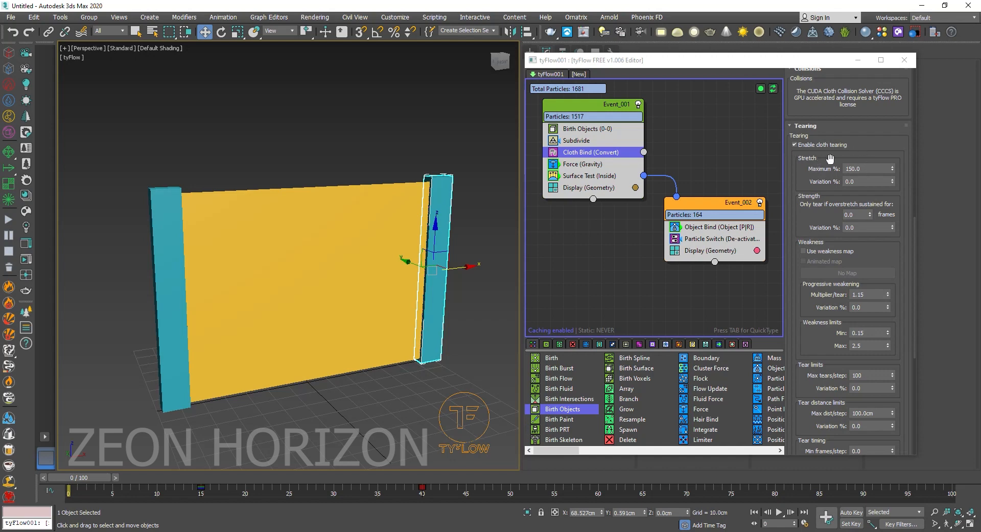
left_click_drag(863, 168, 834, 171)
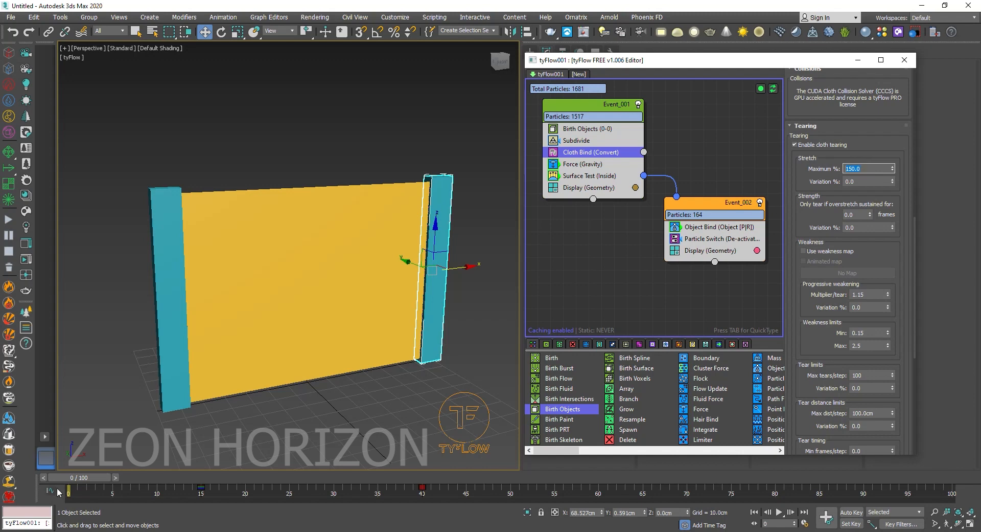
left_click_drag(72, 479, 66, 453)
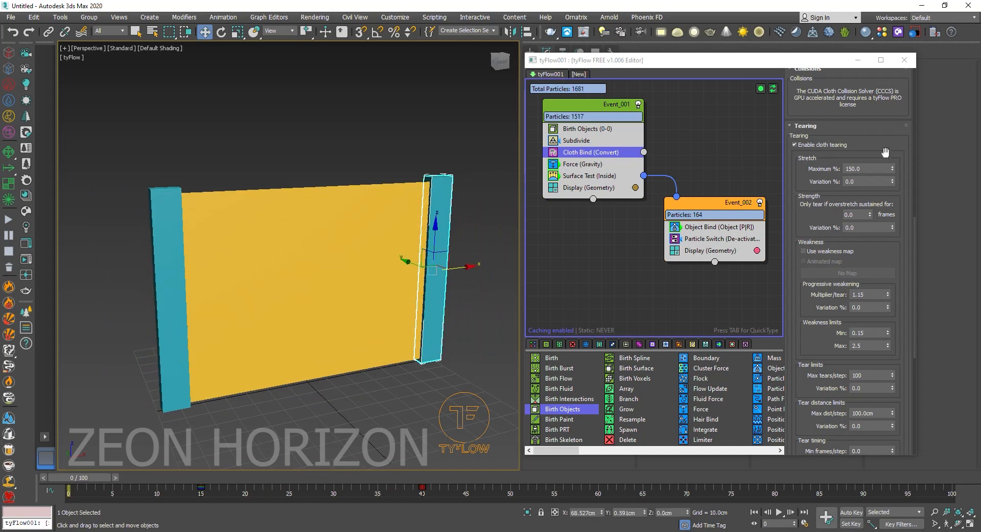
Step: Try maximum tearing stretch values of 400 and 300 percent, preview the cloth up to frame 14, and restore 150 percent
left_click(863, 168)
type("400")
key("Return")
mouse_move(99, 474)
left_mouse_down()
mouse_move(485, 476)
mouse_move(86, 466)
left_mouse_up()
left_click(865, 170)
type("300")
left_click_drag(112, 480, 214, 473)
double_click(860, 170)
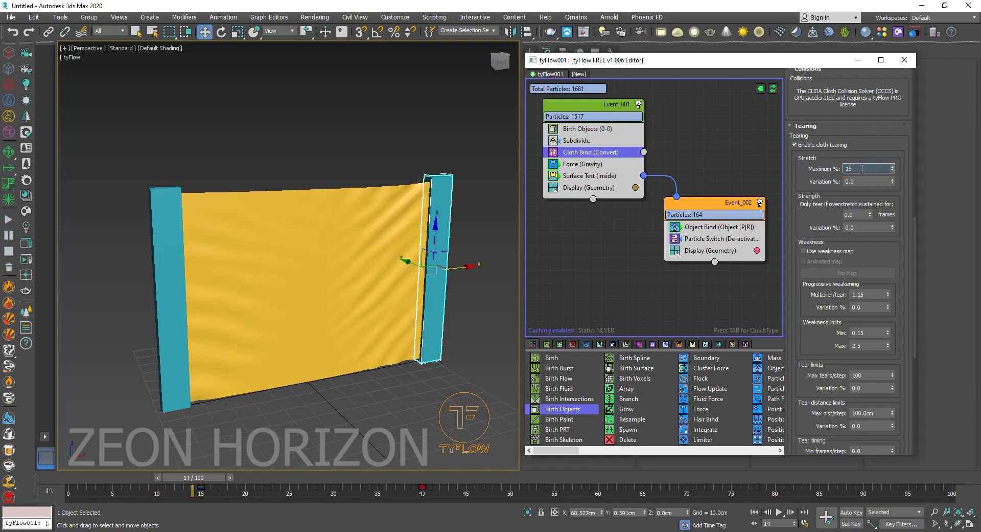
key("Return")
Step: Examine the strength and weakness settings for tearing and preview the torn cloth at frames 24 and 21
left_click_drag(801, 219, 808, 186)
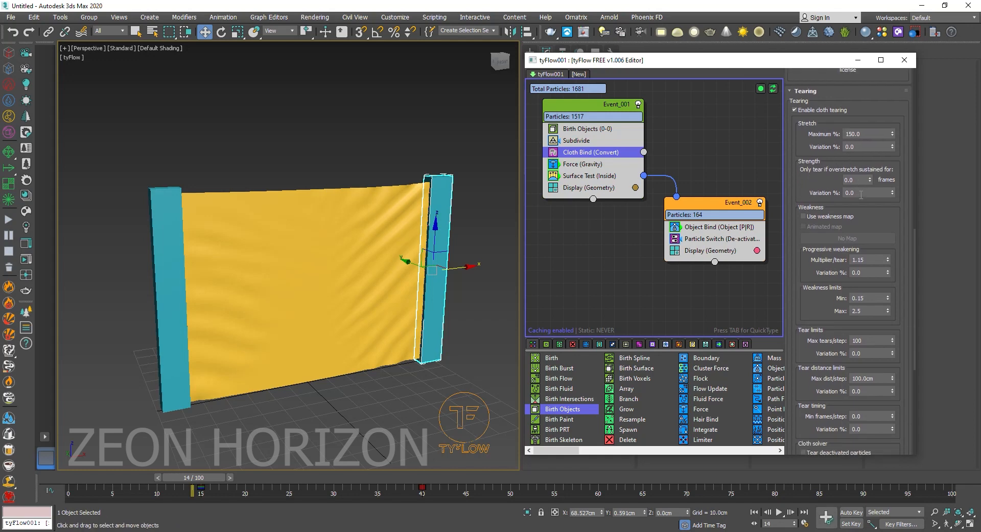
double_click(850, 180)
left_click_drag(872, 216, 839, 186)
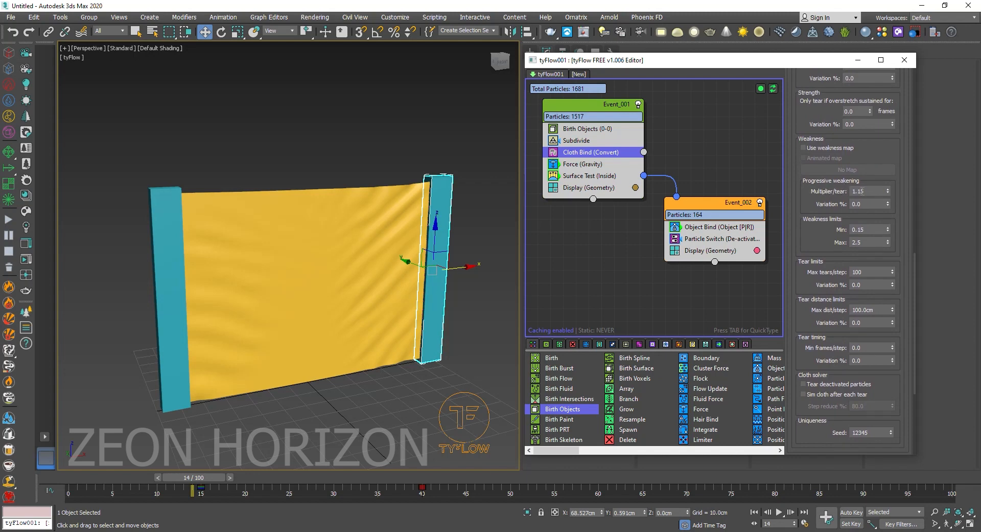
left_click_drag(188, 481, 271, 480)
key(".")
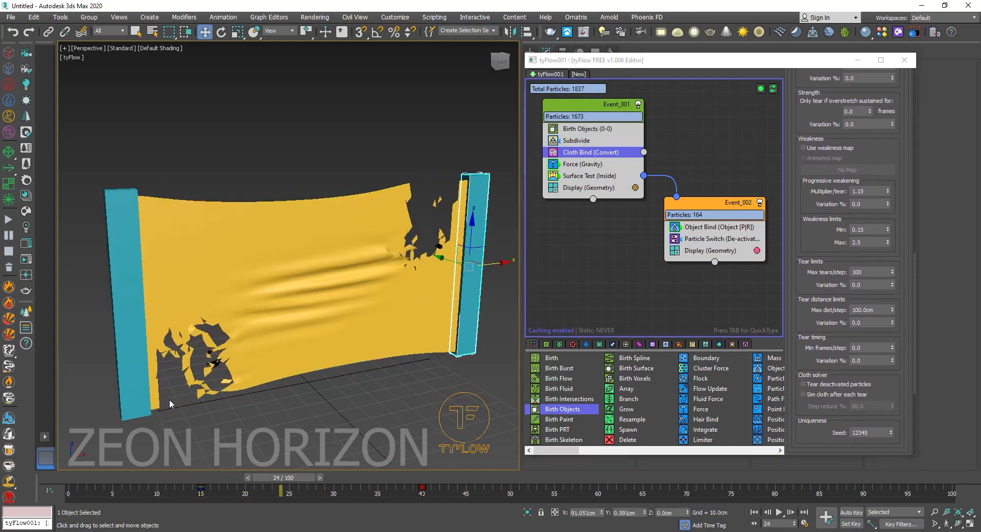
left_click_drag(285, 479, 254, 483)
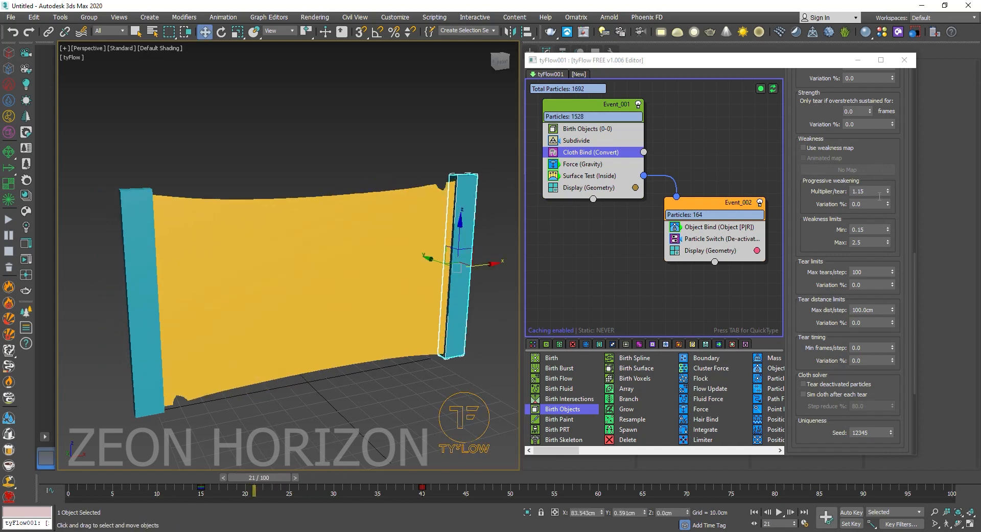
Step: Enable Tear deactivated particles in the Cloth Bind cloth solver settings and preview the simulation at frame 10
scroll(832, 211, "down", 3)
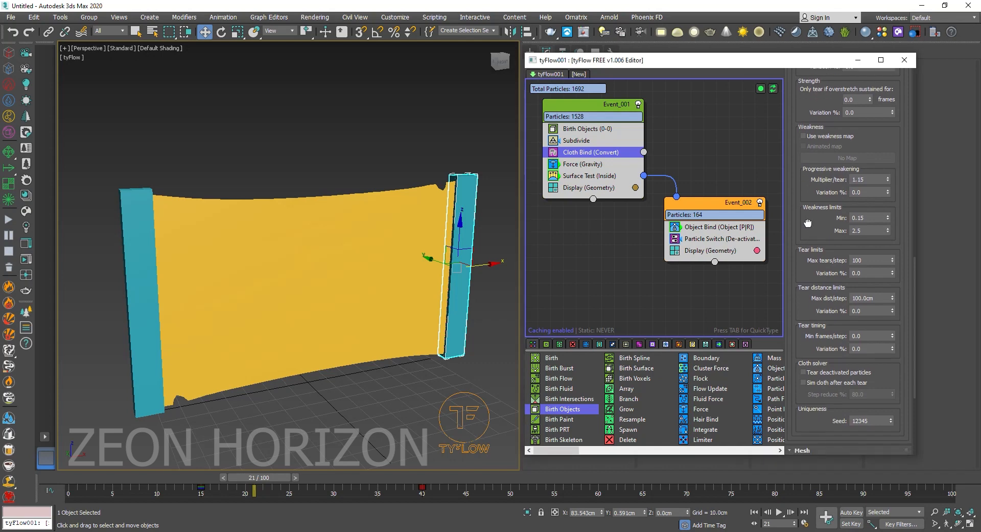
left_click_drag(821, 195, 828, 156)
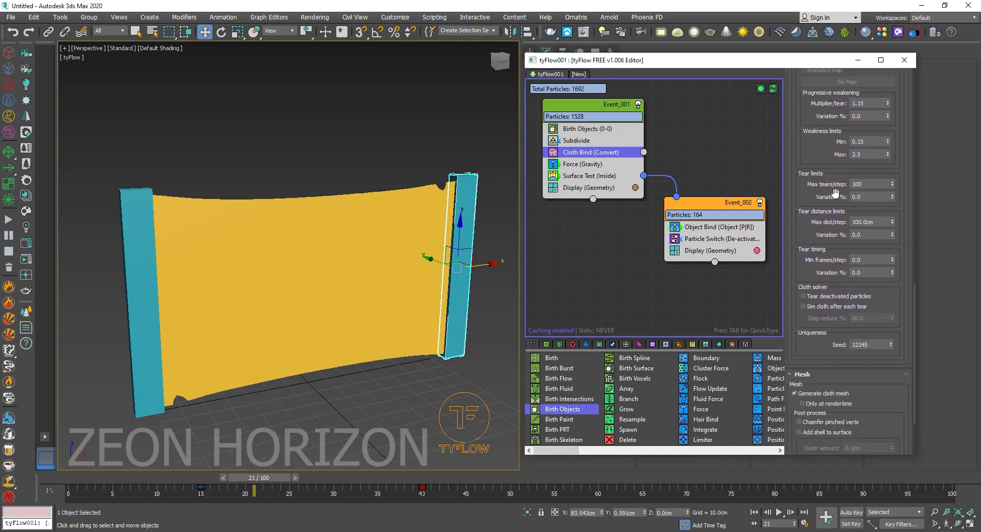
scroll(827, 165, "up", 3)
scroll(817, 184, "up", 3)
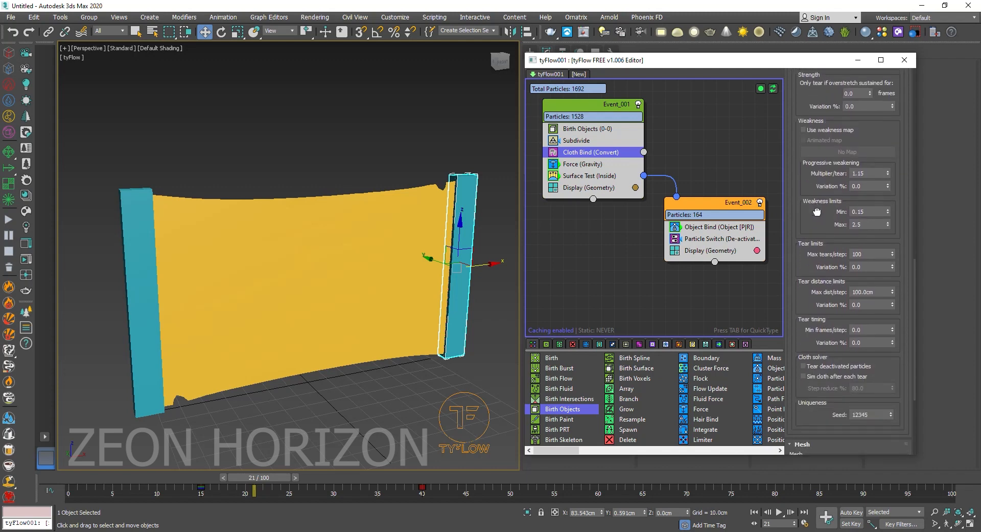
left_click(804, 366)
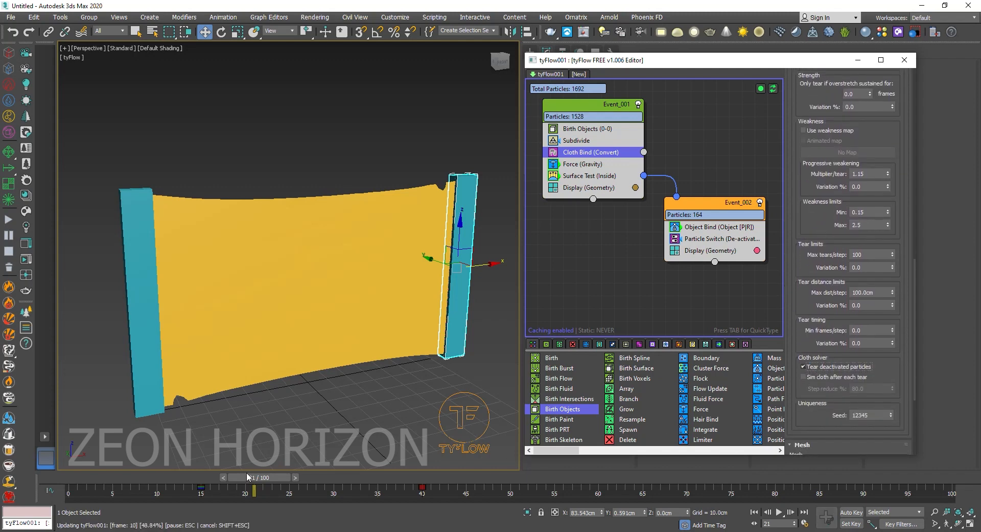
left_click_drag(256, 477, 159, 456)
key("w")
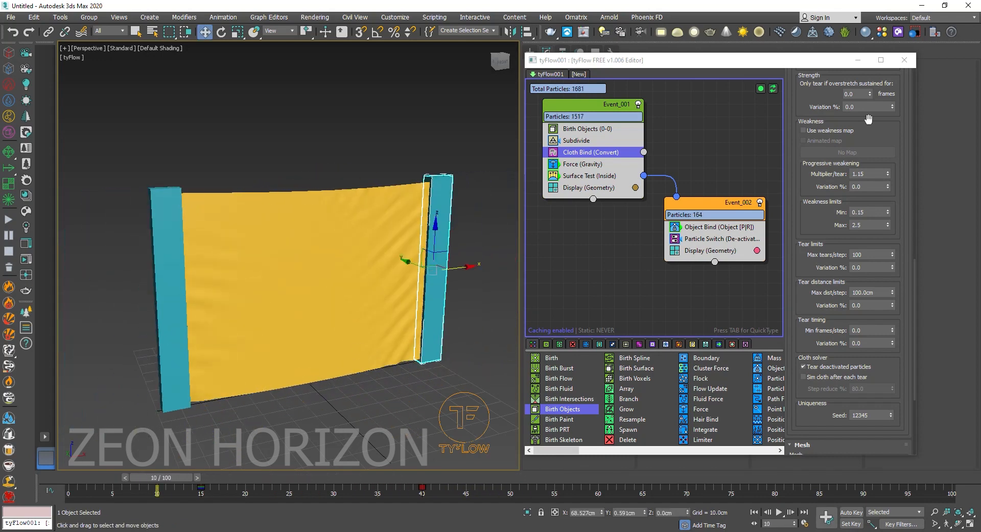
Step: Minimize the tyFlow editor, turn on the Shell and TurboSmooth modifiers of tyFlow001, and go back to frame 2
left_click(859, 60)
left_click(394, 355)
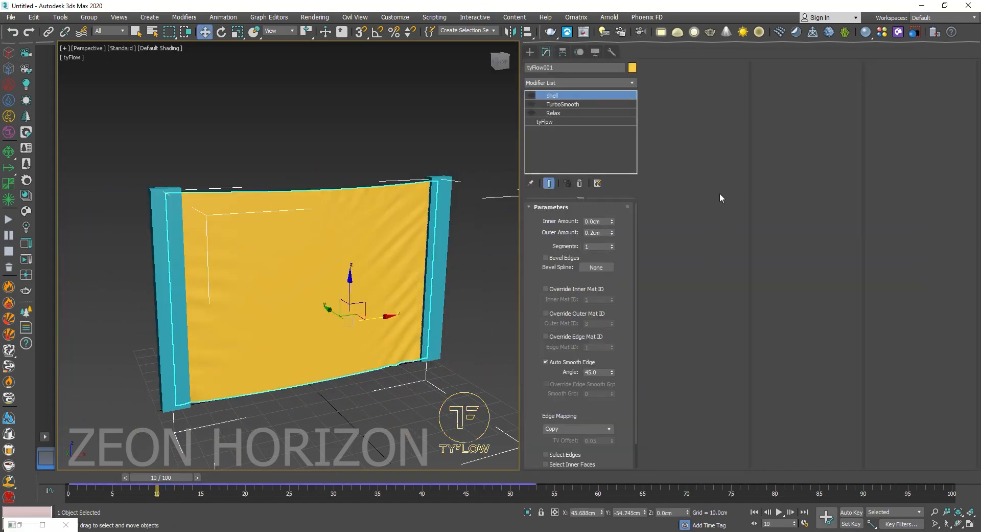
left_click(532, 96)
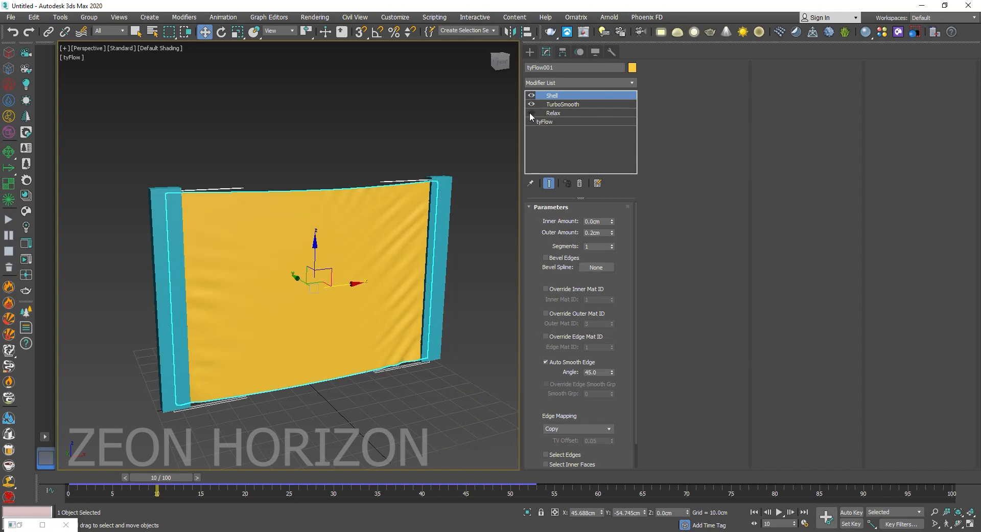
left_click_drag(137, 479, 102, 478)
Step: Create a long box on the ground beside the cloth and scale it along X to about 15 percent
left_click(531, 52)
left_click(558, 113)
middle_click_drag(343, 214, 279, 274, "alt")
left_click_drag(224, 273, 417, 300)
left_click(322, 283)
key("e")
key("r")
left_click_drag(326, 298, 313, 324)
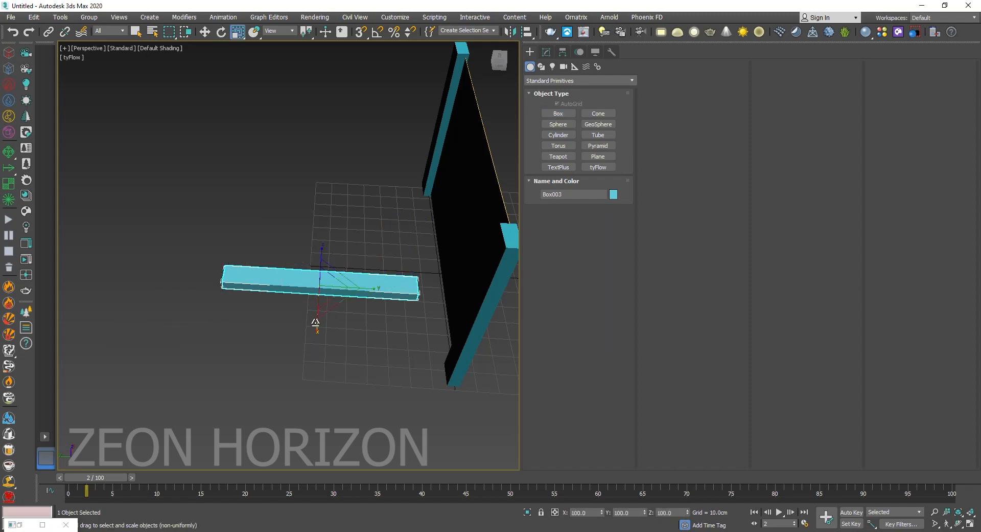
Step: Tilt the new box to about -27 degrees on X and raise it well above the ground
key("e")
left_click_drag(329, 266, 314, 245)
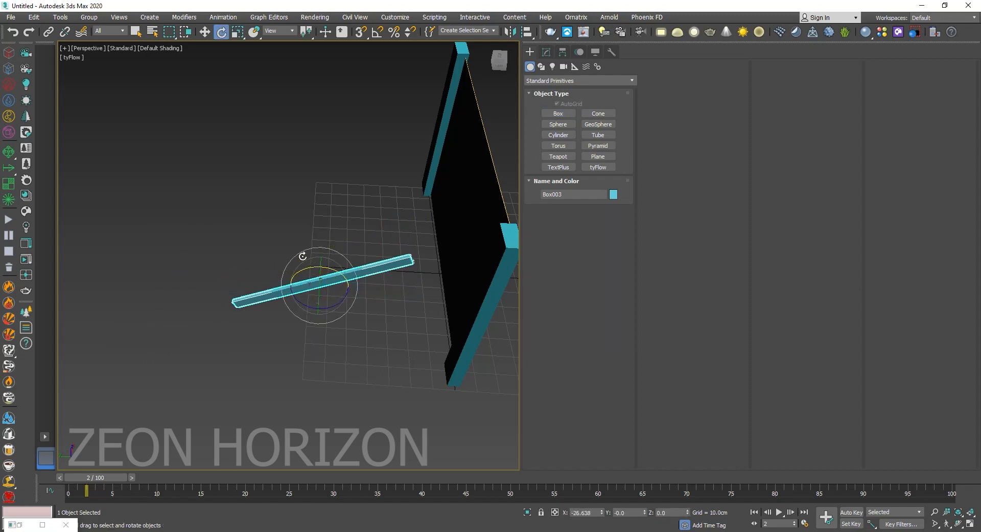
middle_click_drag(315, 245, 291, 221, "alt")
key("w")
left_click_drag(324, 267, 282, 47)
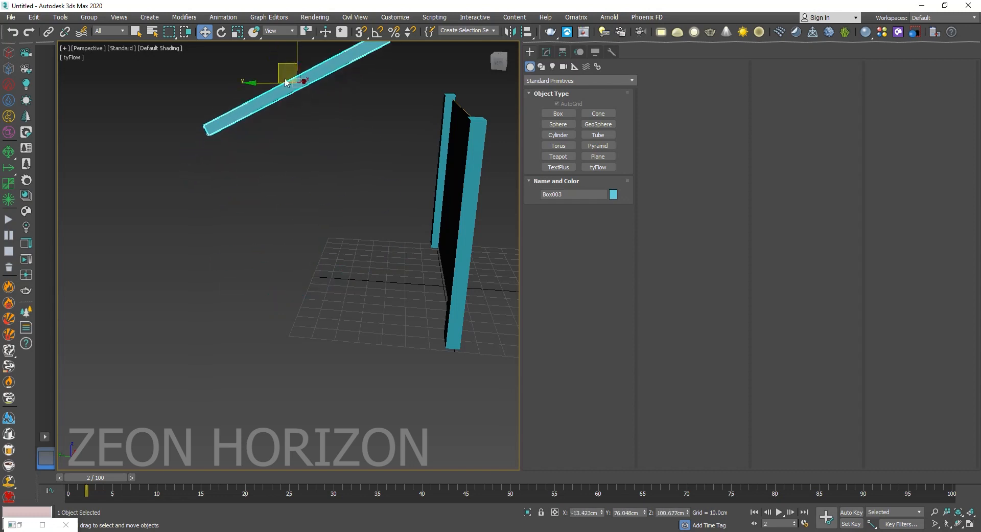
middle_click_drag(283, 47, 305, 123)
Step: Try to move only the pivot of the tilted box toward its lower end
left_click(563, 52)
left_click(582, 123)
left_click_drag(299, 134, 240, 185)
left_click(530, 52)
Step: Switch the move reference system to Local and place the box's pivot at its lower end
left_click(281, 32)
left_click(271, 69)
left_click(562, 52)
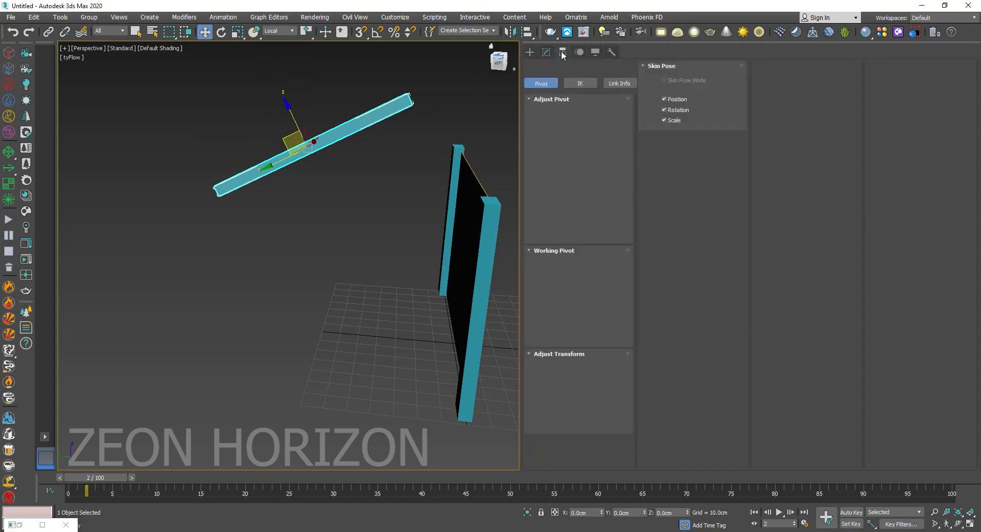
left_click_drag(285, 139, 253, 151)
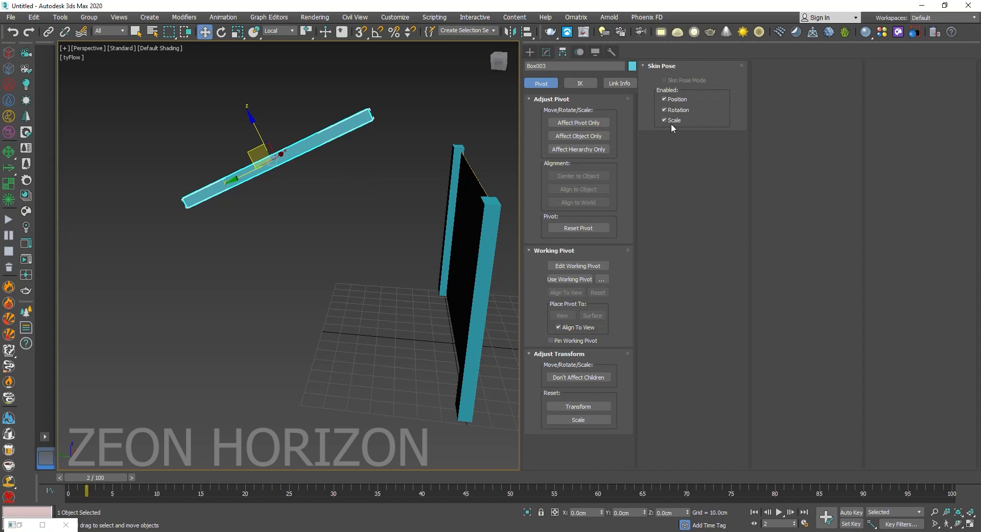
left_click(578, 122)
left_click_drag(202, 192, 191, 198)
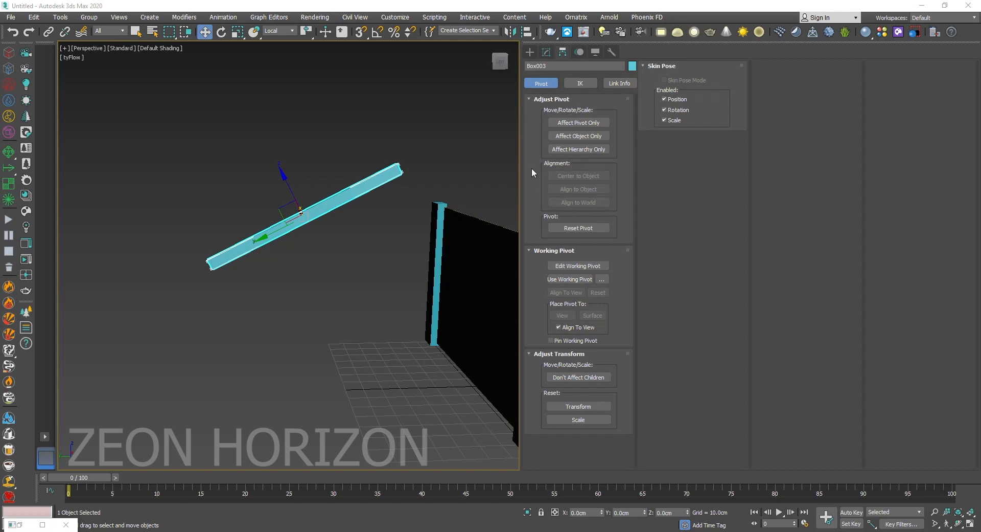
Step: Widen the perspective viewport, set the scaling reference system to Local, and adjust the box's scale from its pivot
middle_click_drag(502, 174, 450, 212, "alt")
left_click_drag(521, 159, 696, 159)
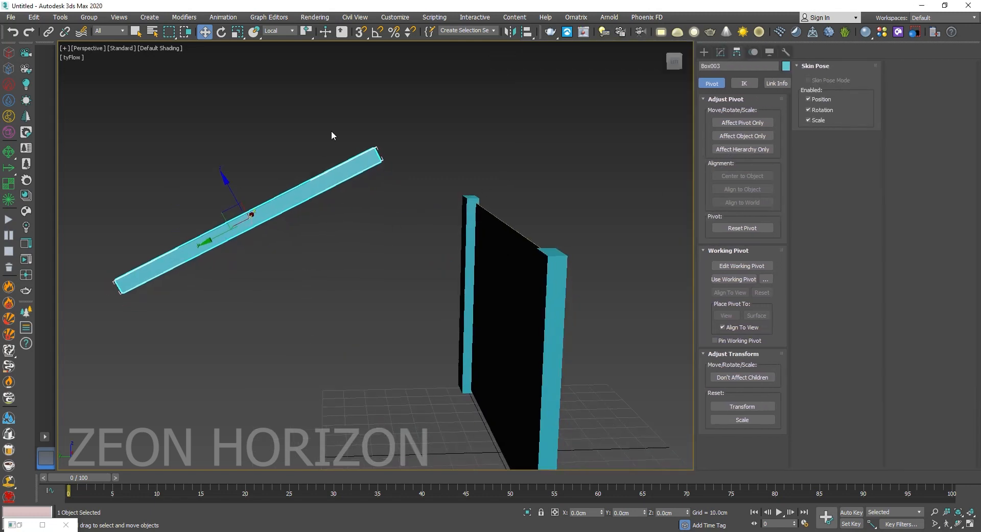
left_click(238, 32)
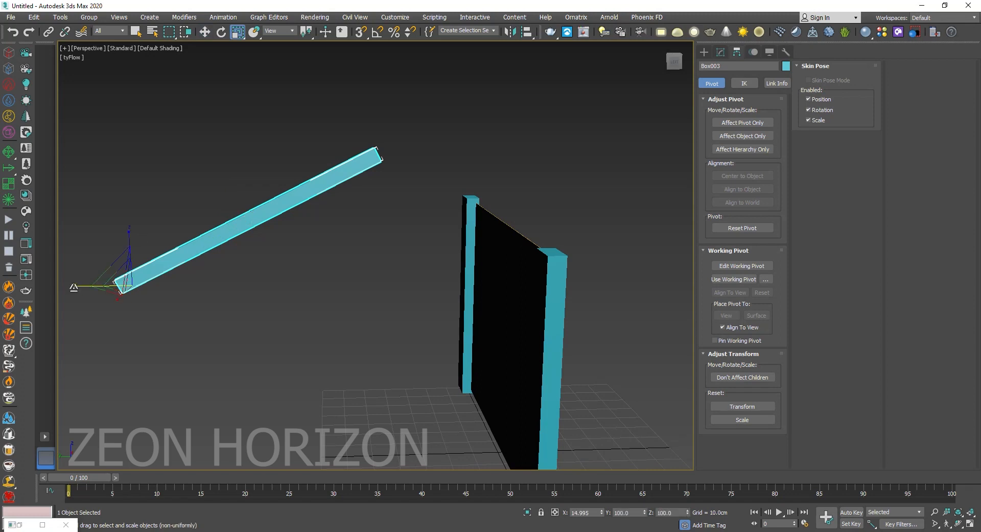
left_click(288, 32)
left_click(271, 67)
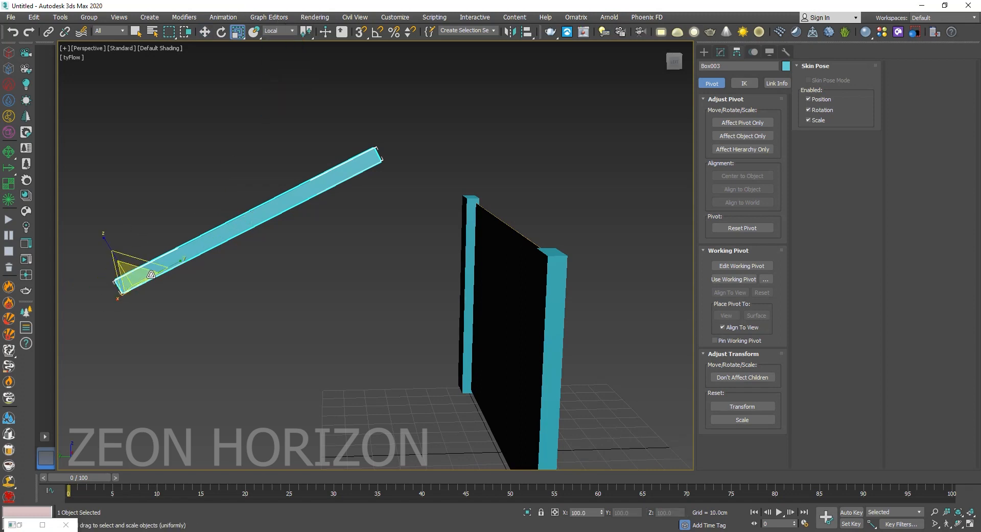
left_click_drag(173, 269, 144, 265)
Step: Test the box's rotation about its end pivot and move the box closer to the cloth
key("e")
key("w")
left_click(288, 32)
left_click(287, 32)
key("e")
mouse_move(147, 279)
left_mouse_down()
mouse_move(160, 284)
mouse_move(144, 274)
left_mouse_up()
key("w")
left_click_drag(255, 187, 349, 188)
middle_click_drag(349, 188, 215, 462, "alt")
Step: Turn on Auto Key at frame 50 and rotate the box down to about 54 degrees on X
left_click_drag(99, 476, 531, 459)
key("n")
key("e")
left_click_drag(290, 235, 350, 325)
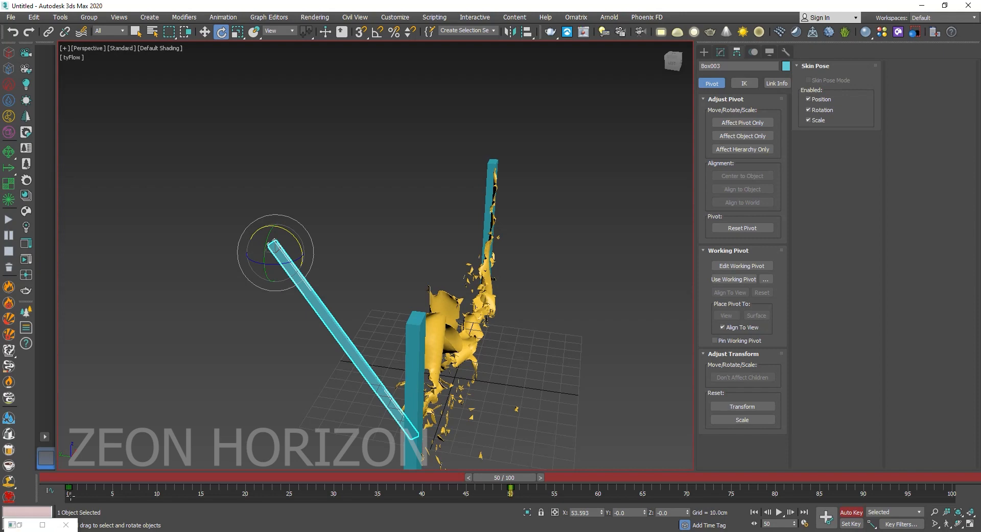
Step: Move the box's starting key to frame 15, turn off Auto Key, and preview the swing at frame 24
left_click(70, 492)
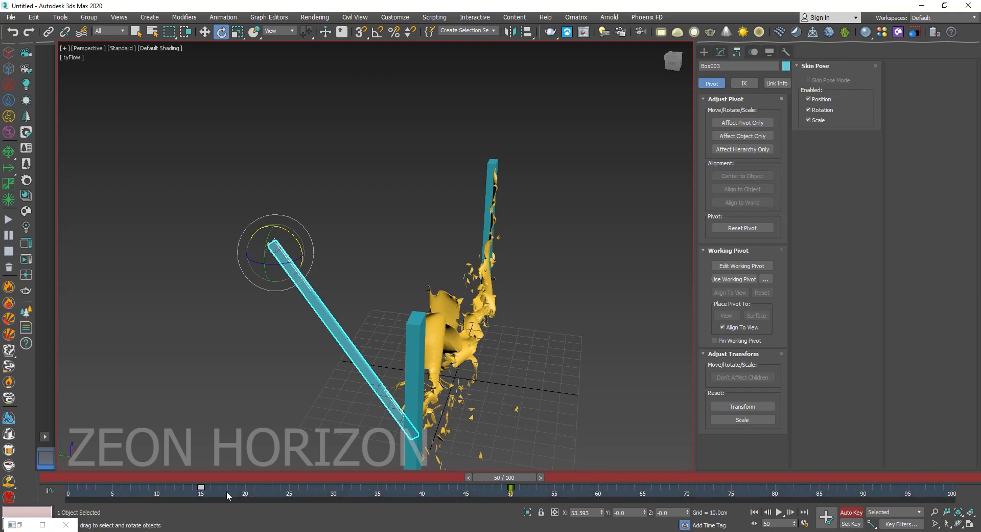
left_click(851, 512)
left_click_drag(510, 477, 307, 477)
key("e")
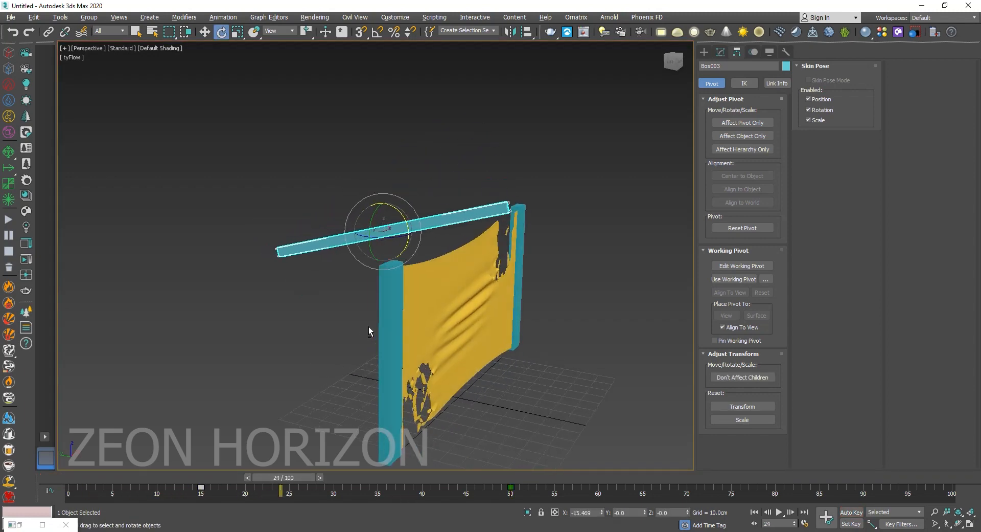
Step: Return to frame 0, select both upright posts, and delete their shared animation key at frame 40
left_click_drag(279, 477, 72, 477)
left_click(392, 353)
left_click(516, 274, "ctrl")
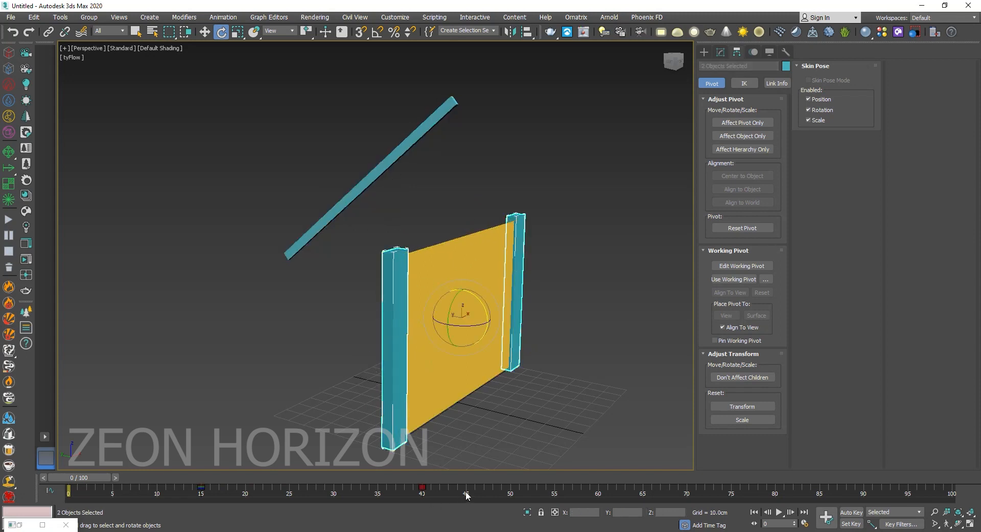
left_click(421, 488)
key("Delete")
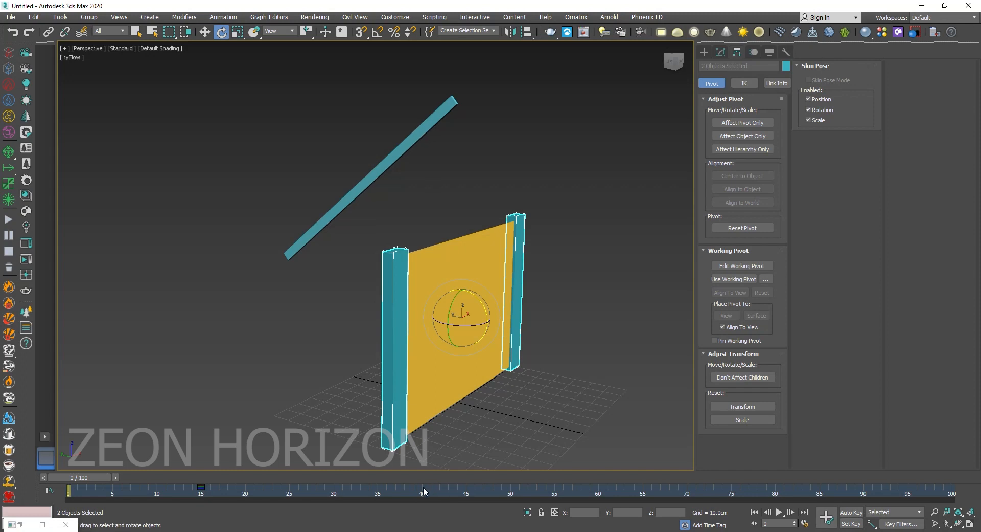
Step: Preview the bar's swing up to frame 51 and return to the start of the timeline
left_click_drag(98, 477, 146, 477)
left_click_drag(312, 484, 520, 496)
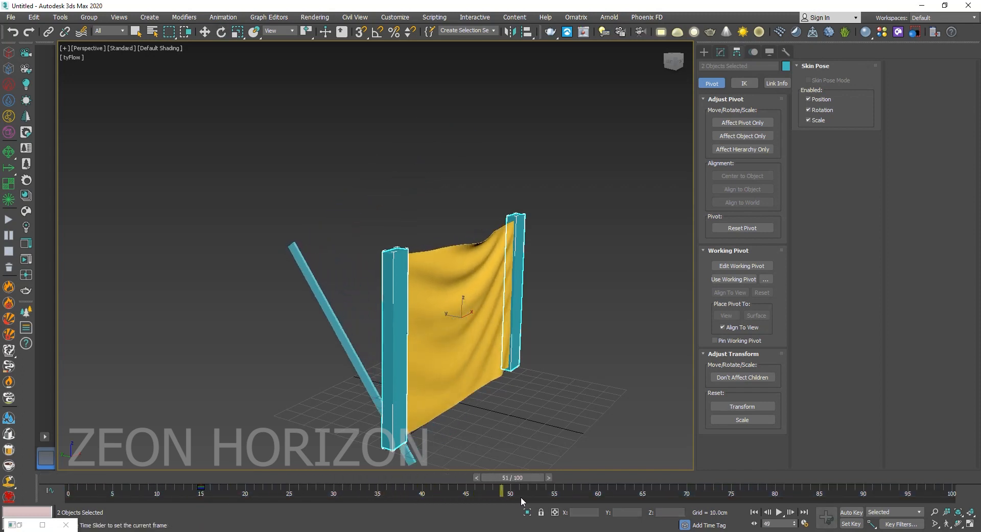
key("Home")
key("e")
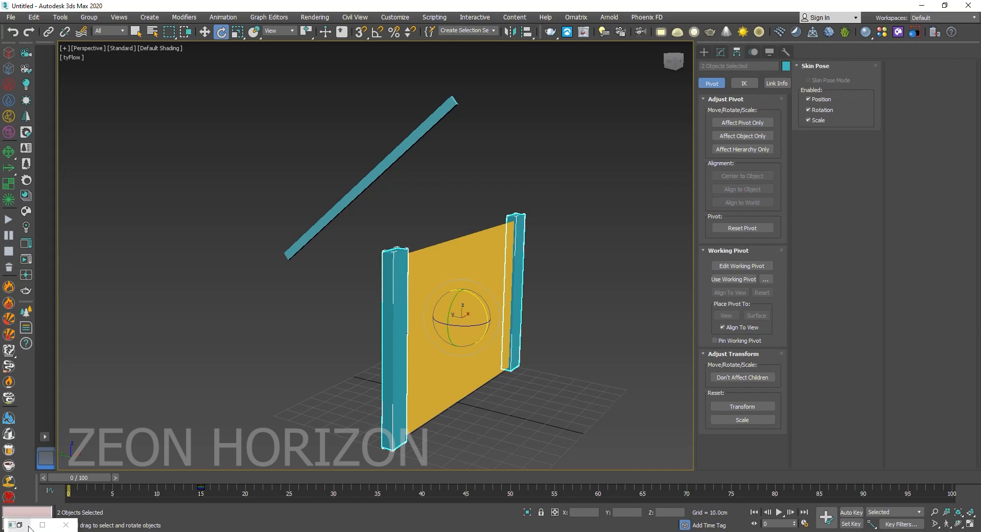
Step: Restore the tyFlow editor, add a Collision operator below Surface Test in Event_001, and pick the swinging bar as its collider
left_click(30, 526)
left_click(617, 203)
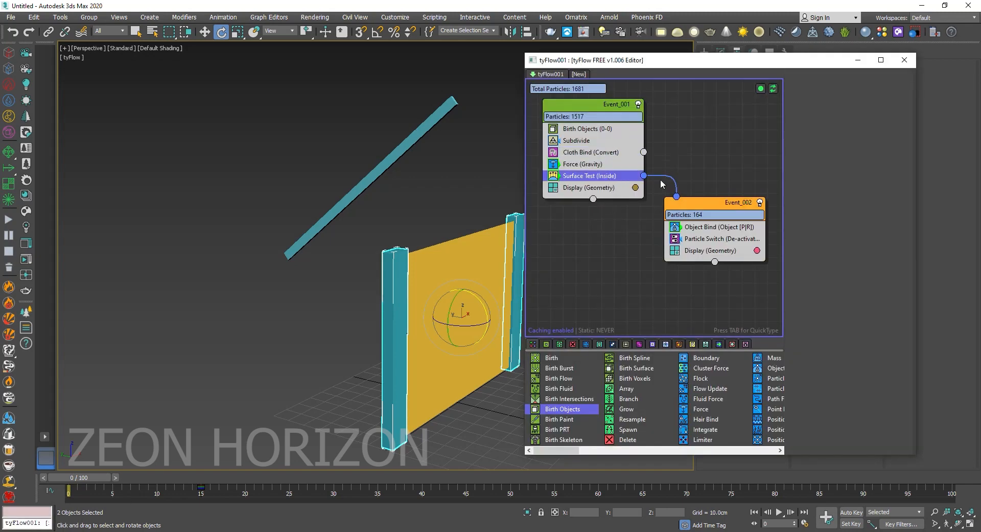
left_click_drag(643, 56, 643, 45)
key("Tab")
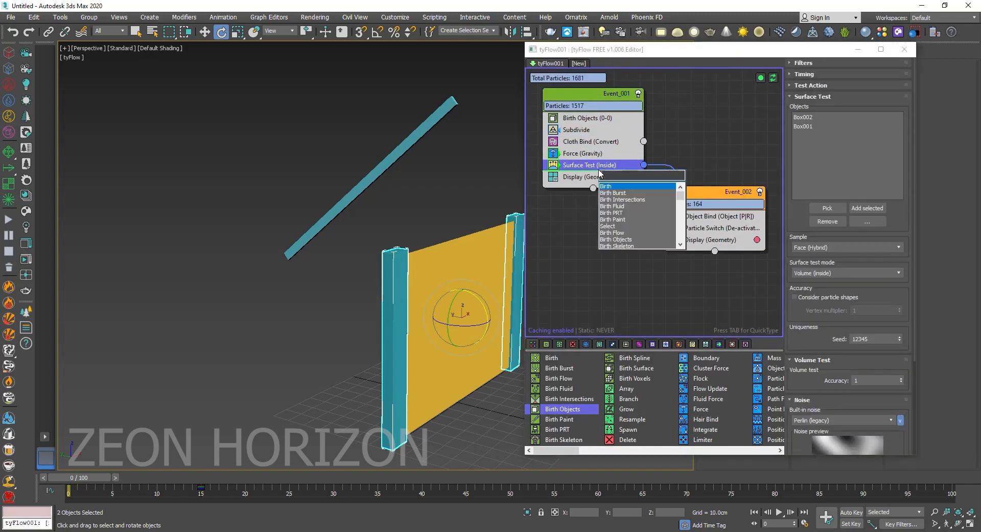
type("coll")
left_click(619, 186)
left_click(828, 220)
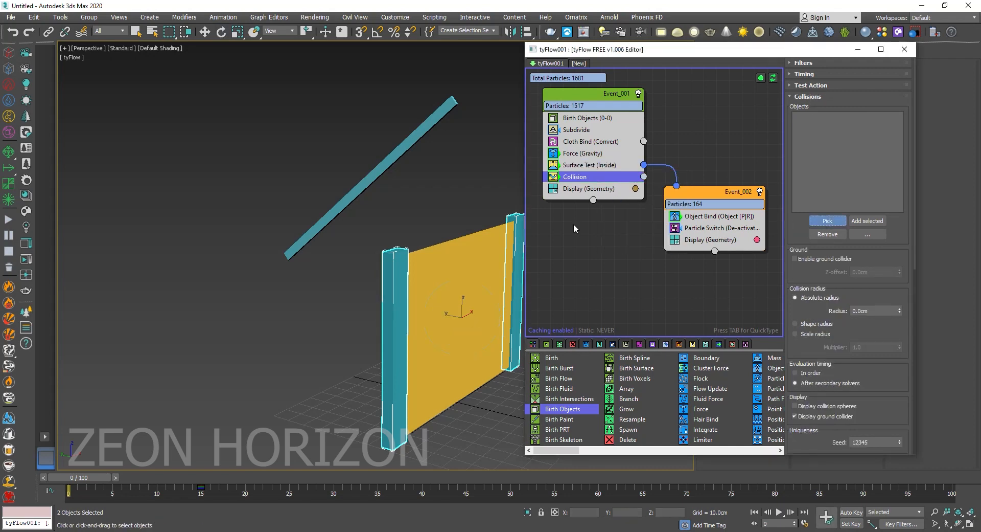
left_click(391, 159)
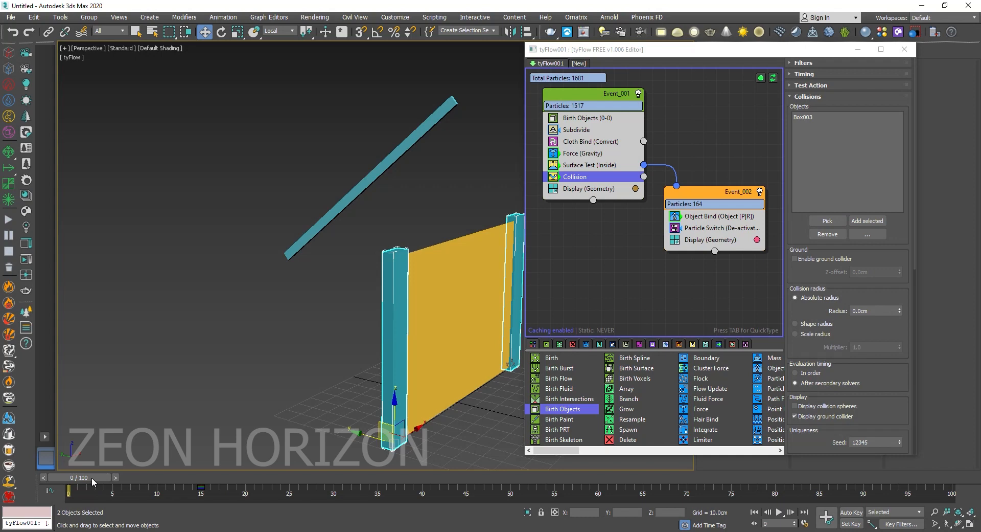
Step: Check the simulation at frame 20, select the swinging bar, and adjust its scale along its local X axis at frame 4
left_click_drag(93, 480, 268, 482)
key("w")
left_click(438, 174)
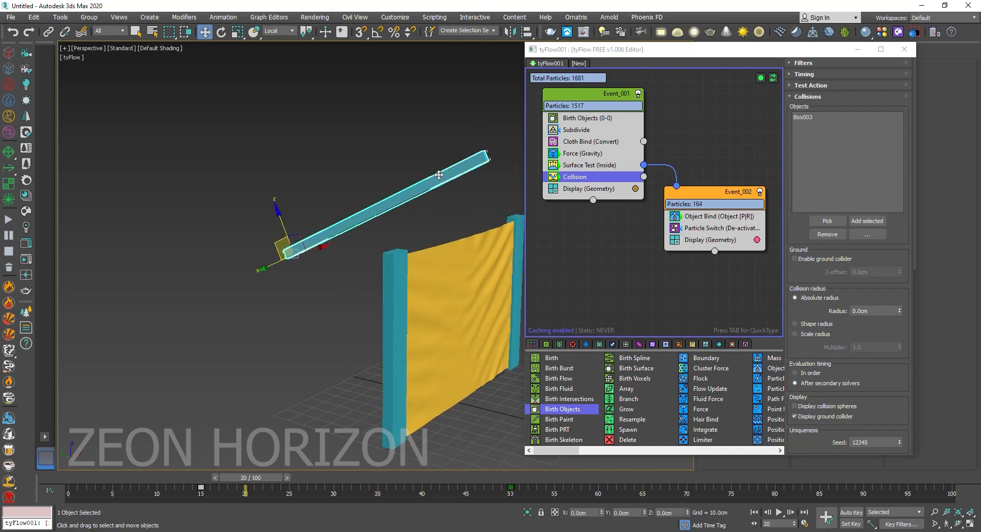
left_click_drag(261, 482, 124, 466)
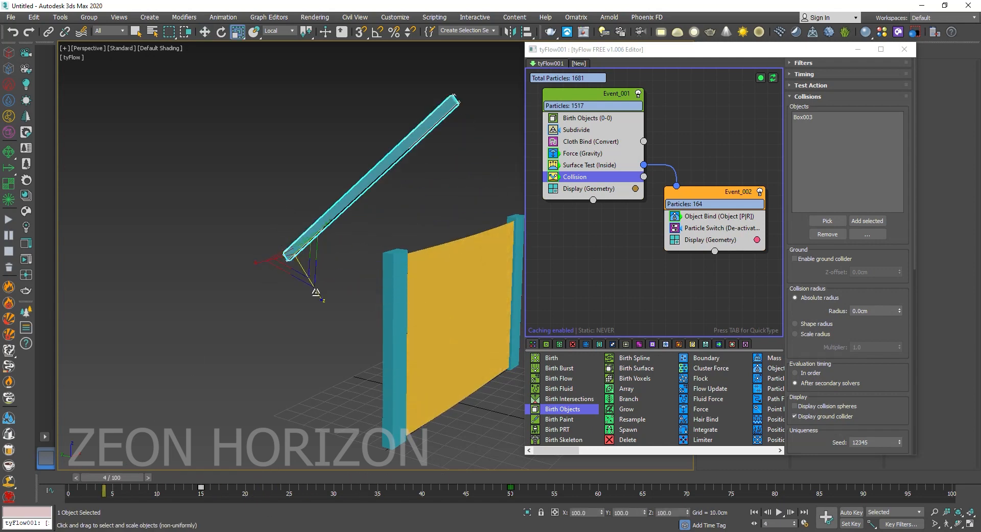
left_click_drag(331, 323, 331, 323)
left_click_drag(353, 364, 254, 260)
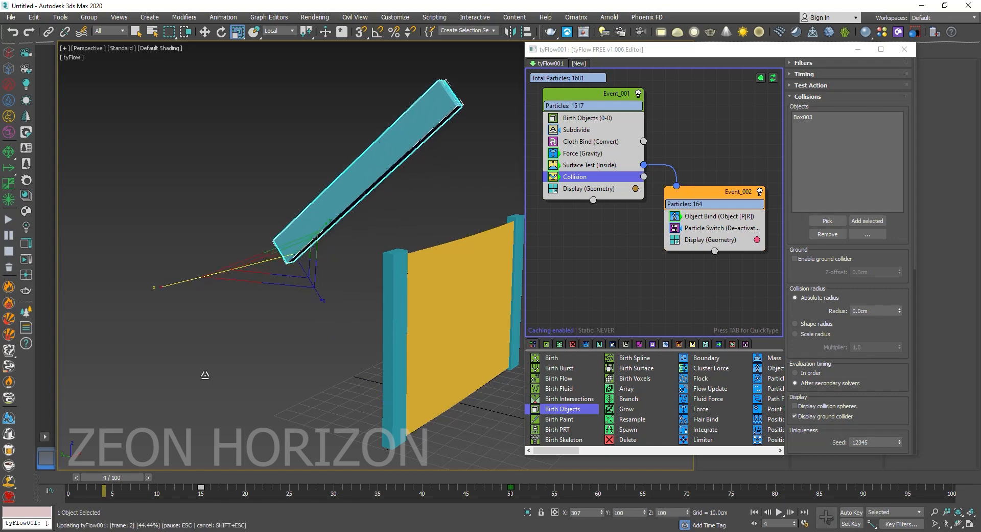
Step: Preview the bar striking the cloth from a front-facing view and return to frame 10
left_click_drag(199, 485, 506, 512)
middle_click_drag(486, 407, 418, 386, "alt")
left_click_drag(503, 478, 127, 483)
Step: Try a maximum tearing stretch of 100% in the Cloth Bind operator and rerun the simulation from the start
left_click(591, 141)
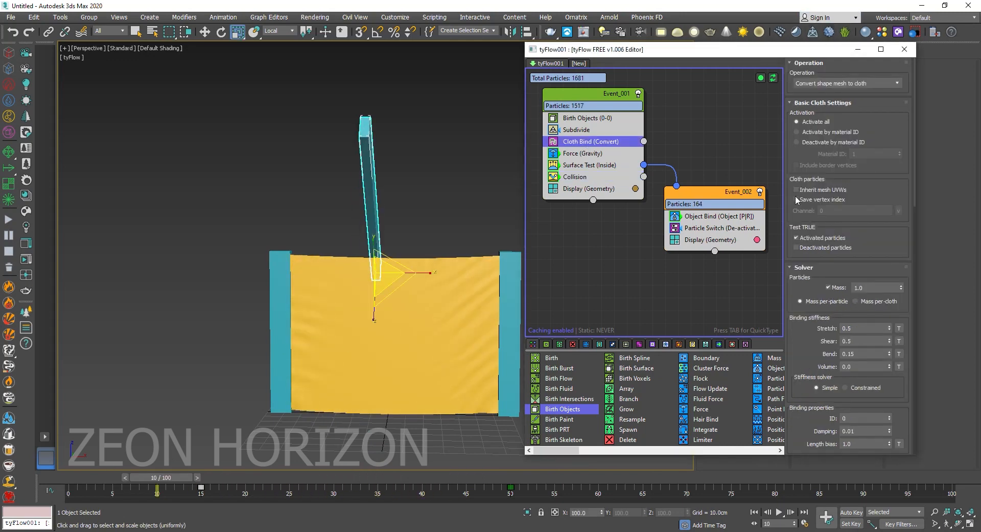
scroll(802, 333, "down", 10)
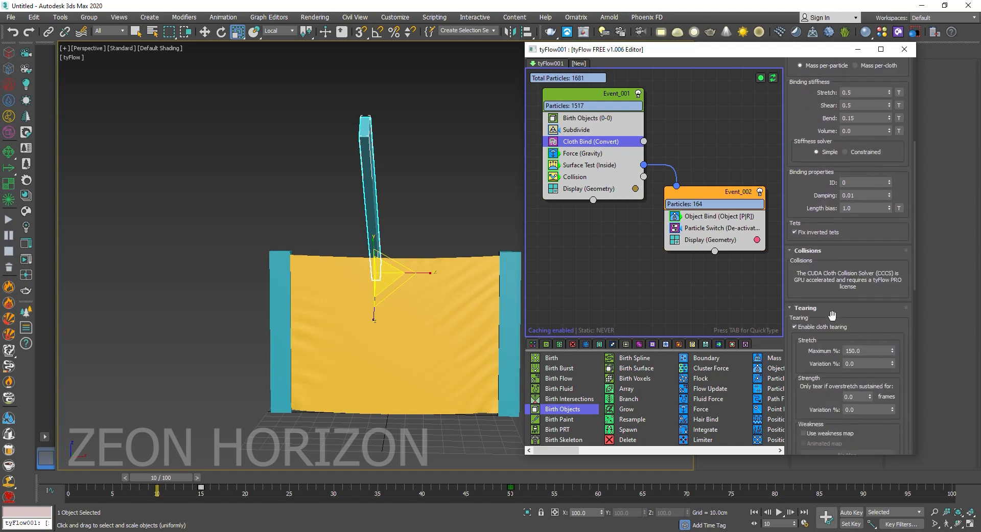
key("Return")
left_click_drag(164, 481, 199, 493)
key("r")
key("Home")
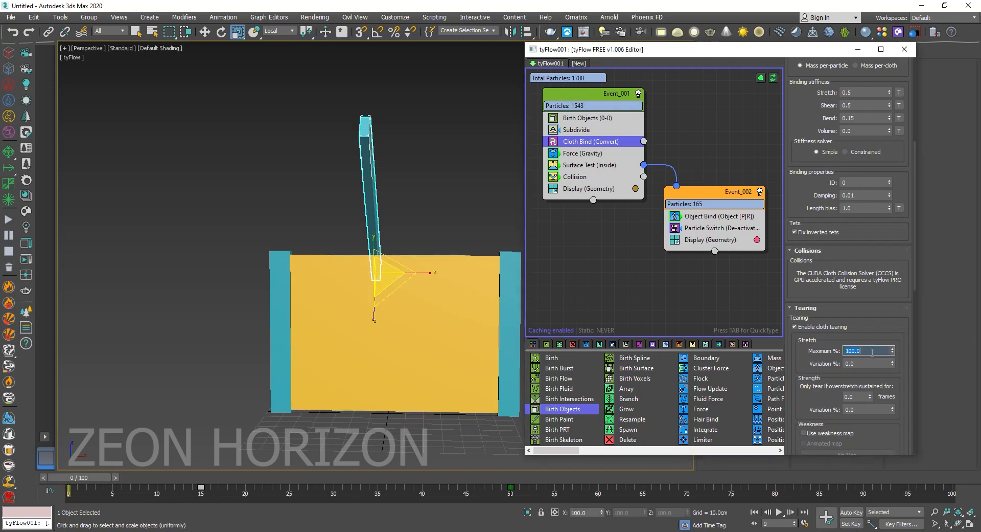
Step: Test the cloth with a maximum tearing stretch of 200% through frame 52, and set the value back to 150%
left_click_drag(89, 476, 539, 510)
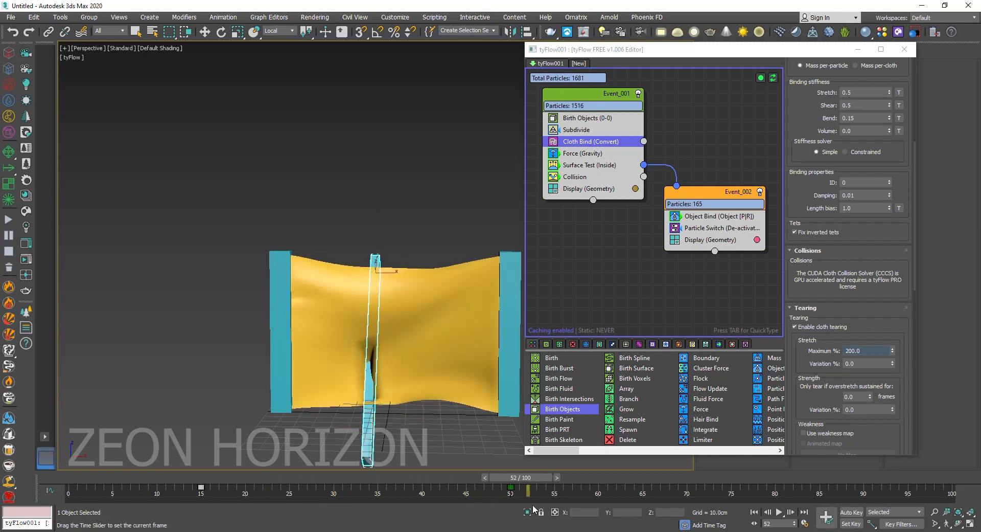
key("r")
key("Home")
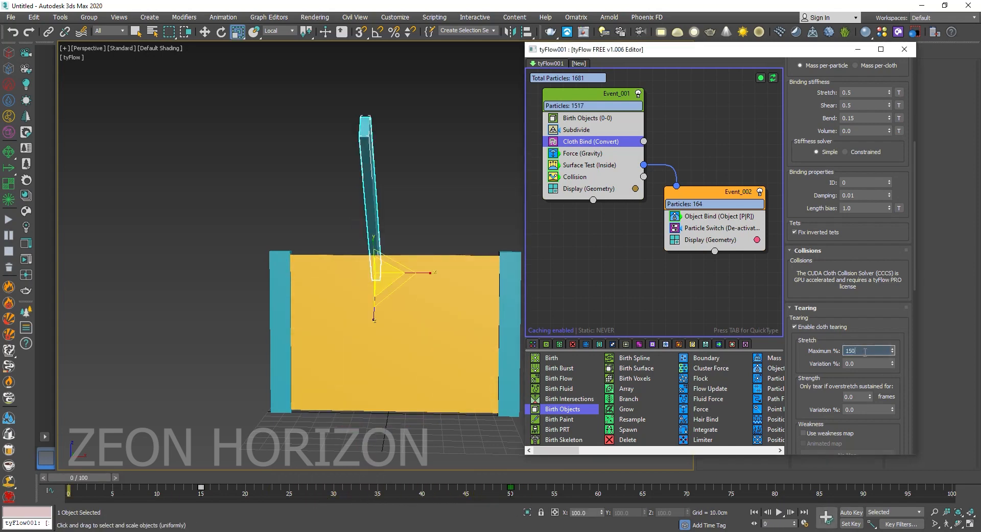
left_click_drag(84, 478, 168, 483)
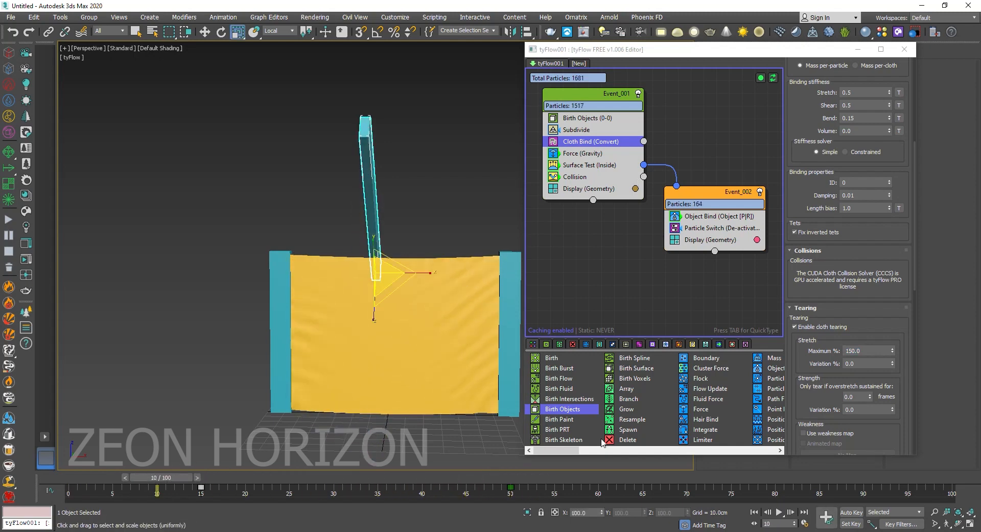
Step: Try a separate Particle Break event with the swinging bar picked as its slicer, and delete the event
left_click_drag(551, 451, 655, 448)
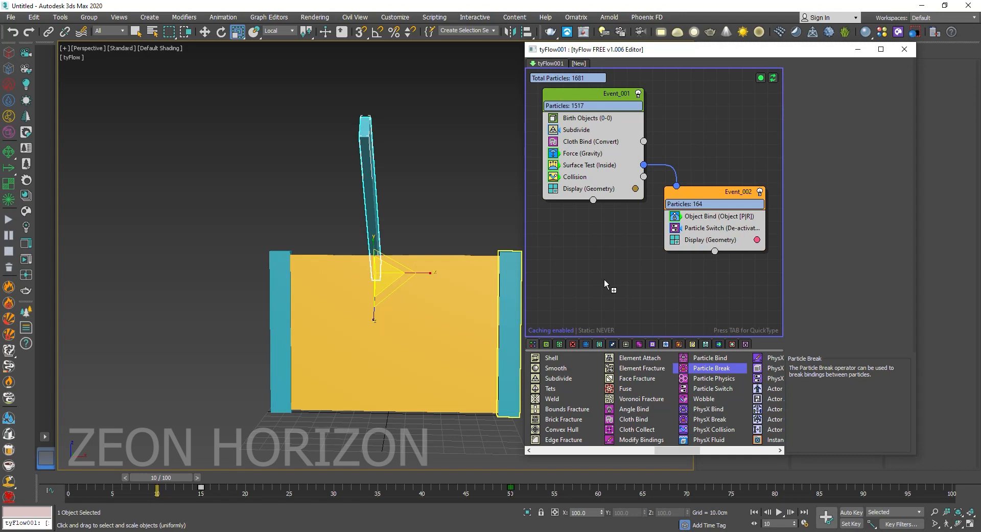
left_click_drag(605, 278, 605, 279)
left_click(830, 320)
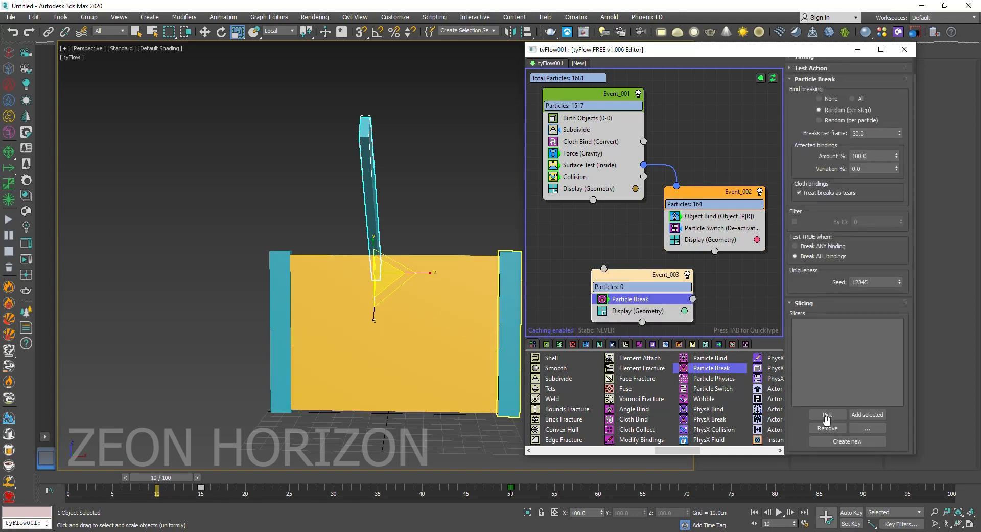
left_click(828, 415)
left_click(371, 191)
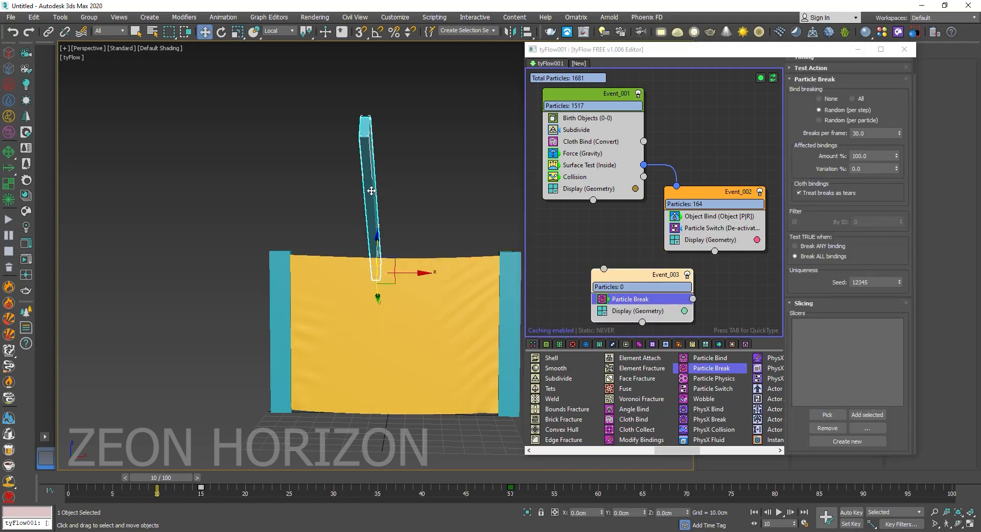
left_click_drag(710, 271, 606, 307)
key("Delete")
Step: Simulate the bar tearing through the cloth to frame 60 and beyond to review the final result
left_click_drag(159, 477, 598, 492)
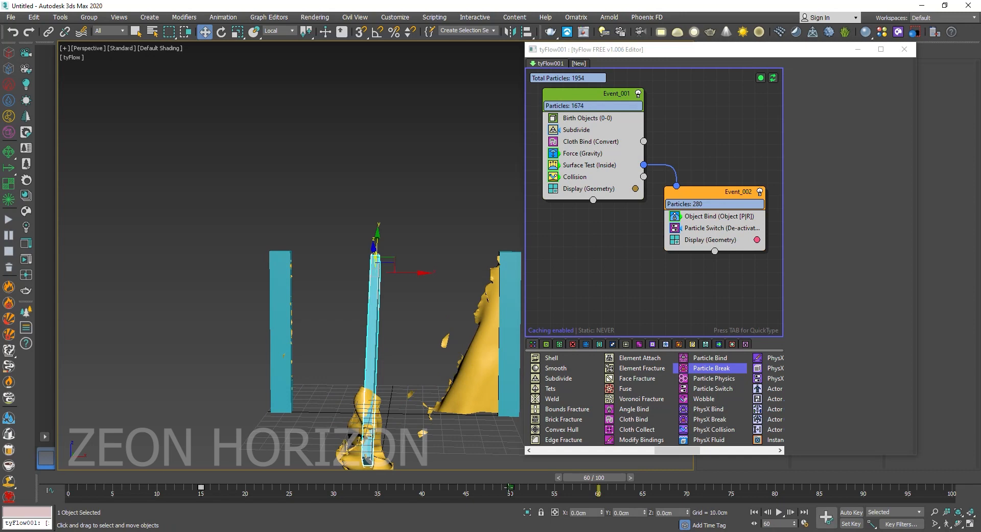
left_click_drag(467, 477, 632, 463)
left_click_drag(733, 456, 685, 463)
key("w")
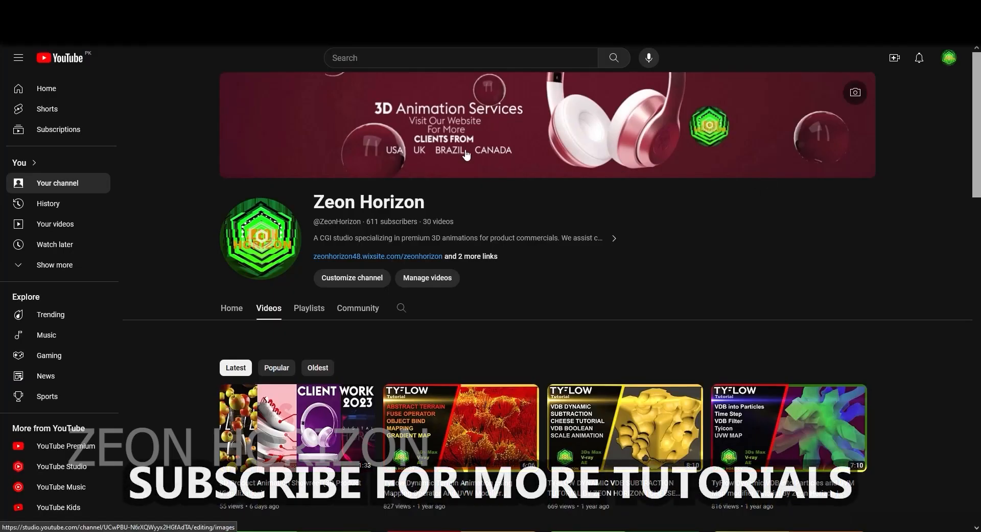
scroll(696, 194, "down", 14)
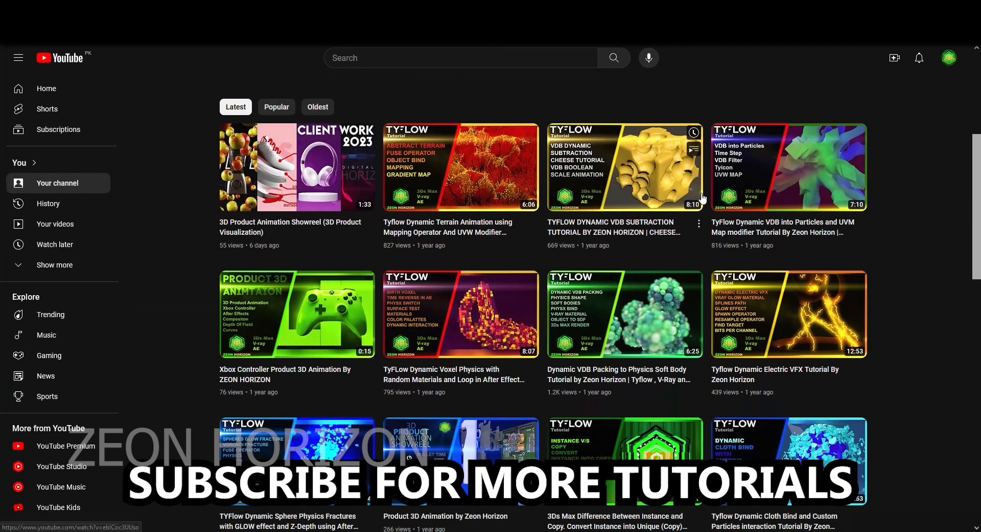
scroll(929, 263, "up", 15)
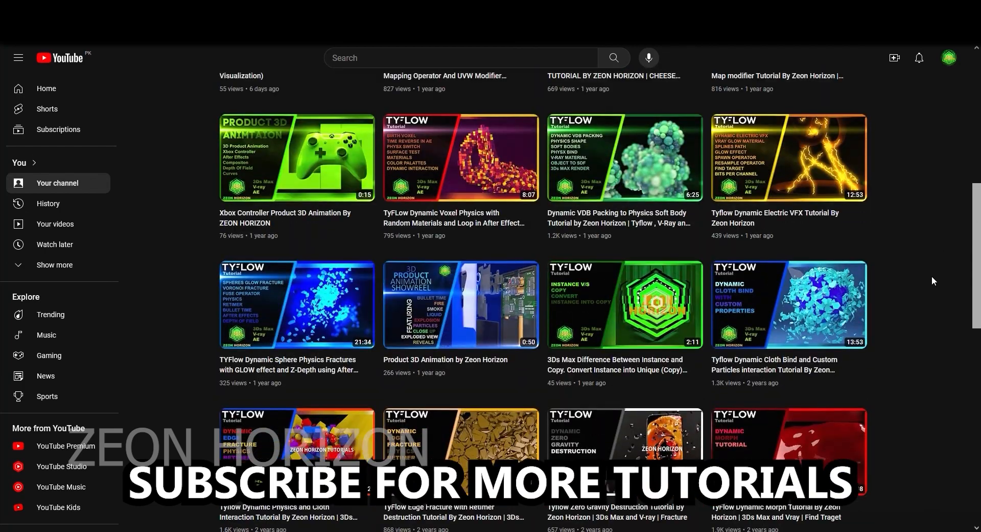
scroll(920, 255, "down", 10)
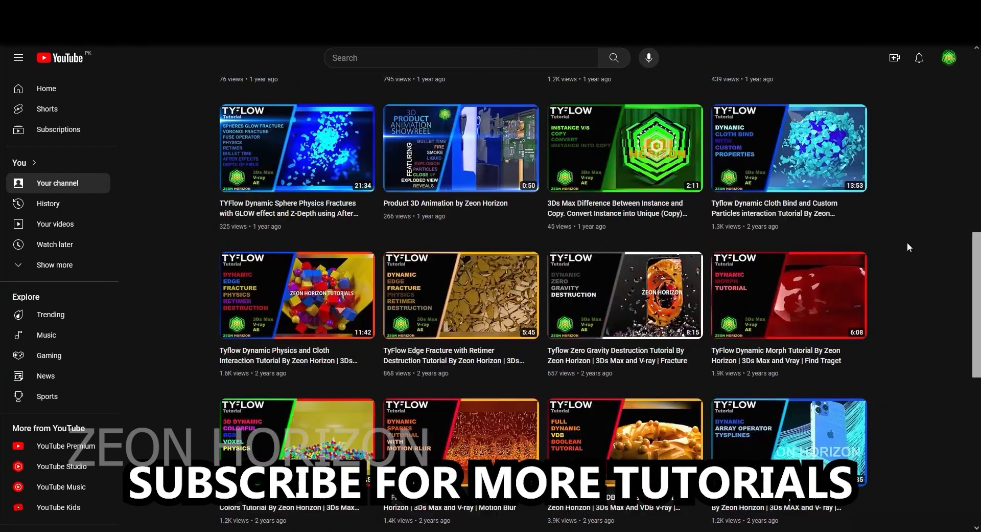
scroll(869, 248, "up", 8)
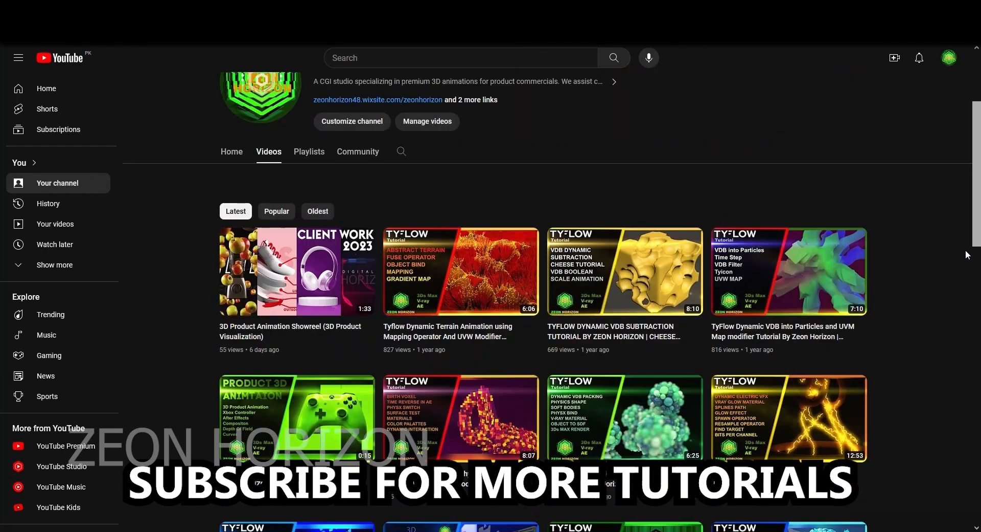
scroll(940, 244, "up", 3)
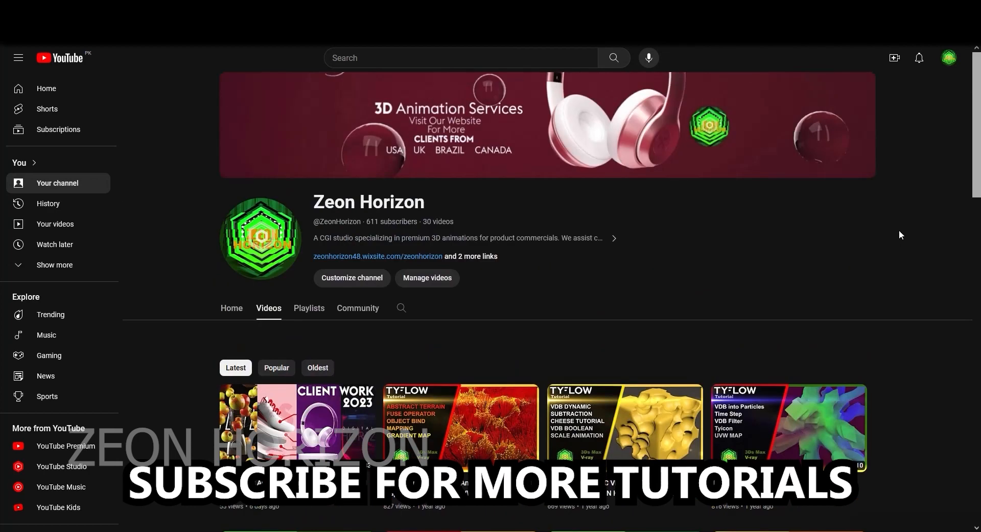